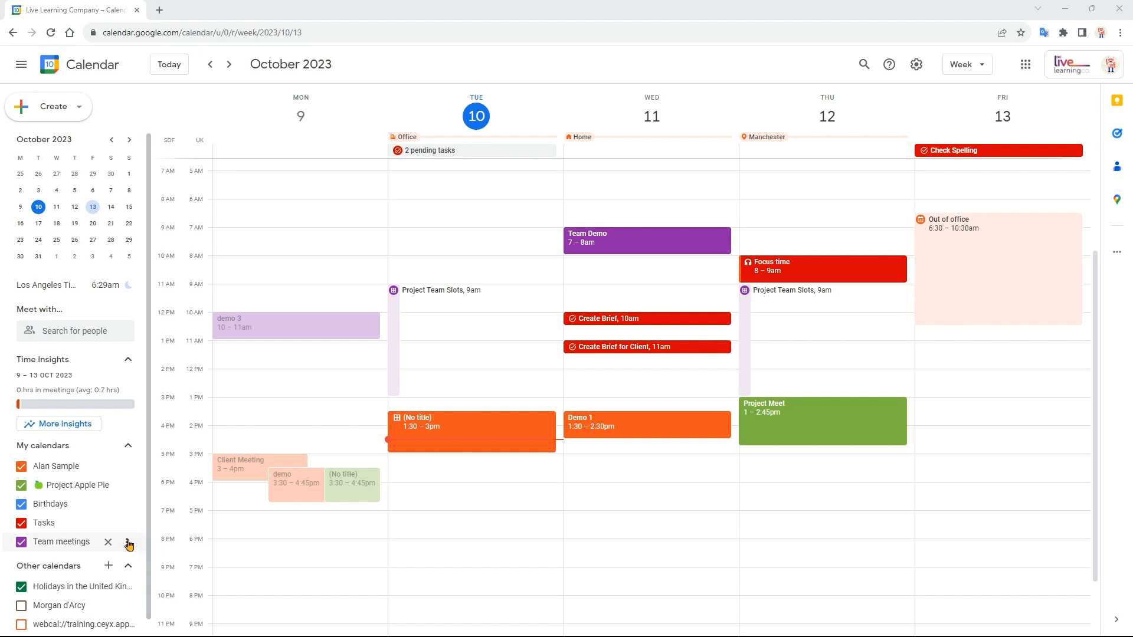
- Create a new calendar named Demo with the description Demo, and reload the calendar week view
{"action": "left_click", "coordinate": [108, 568]}
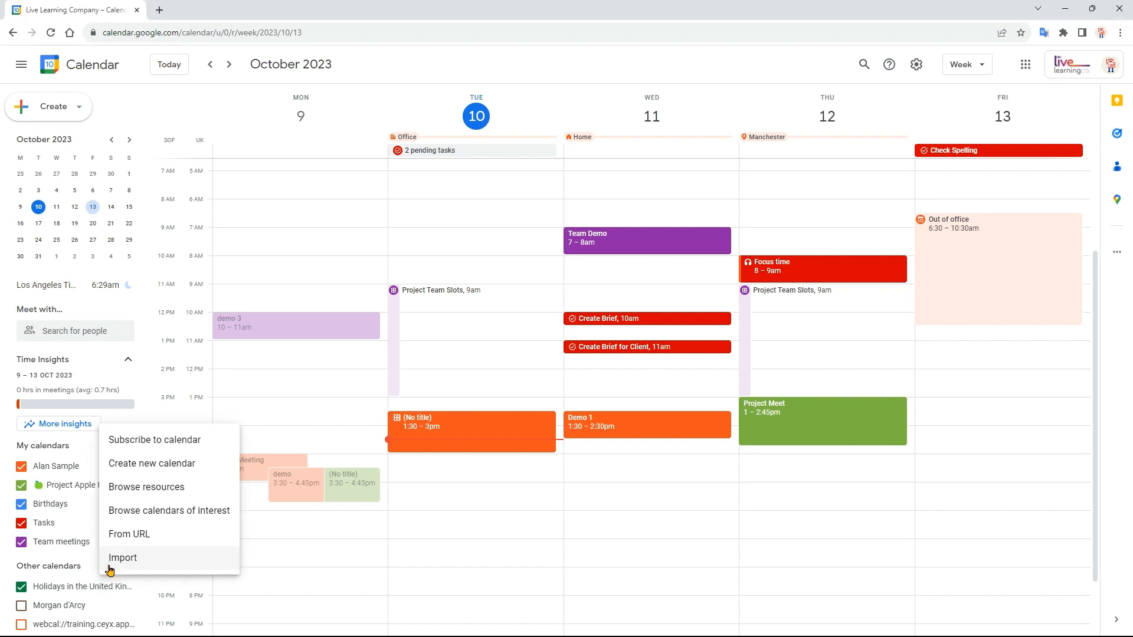
{"action": "left_click", "coordinate": [155, 468]}
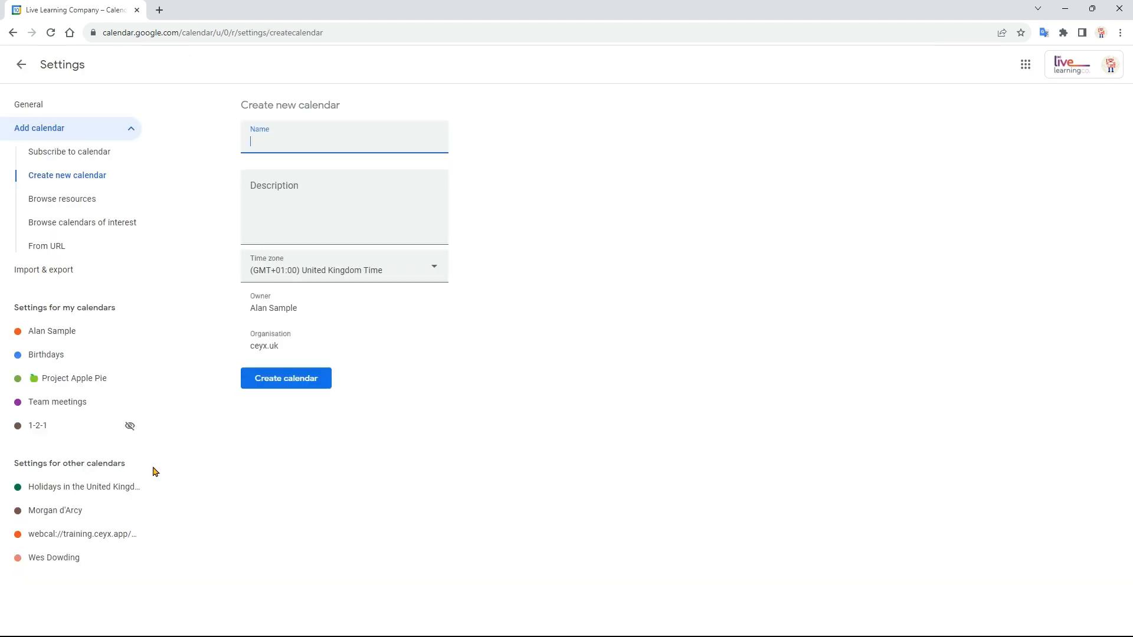
{"action": "type", "text": "Demo"}
{"action": "left_click", "coordinate": [286, 214]}
{"action": "type", "text": "De"}
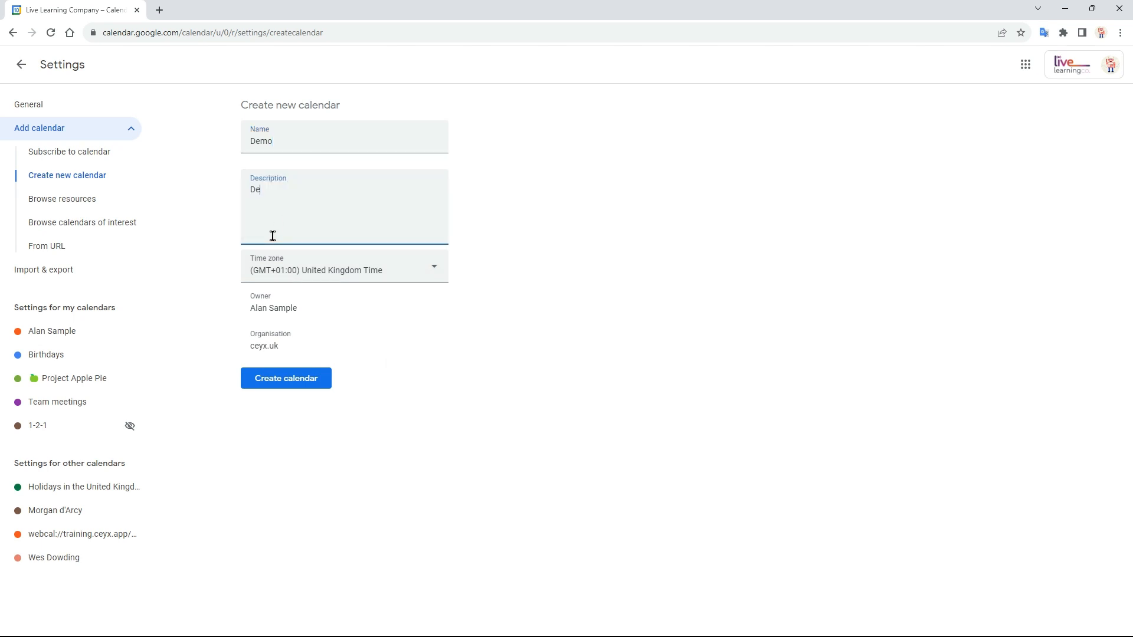
{"action": "type", "text": "mo"}
{"action": "left_click", "coordinate": [288, 384]}
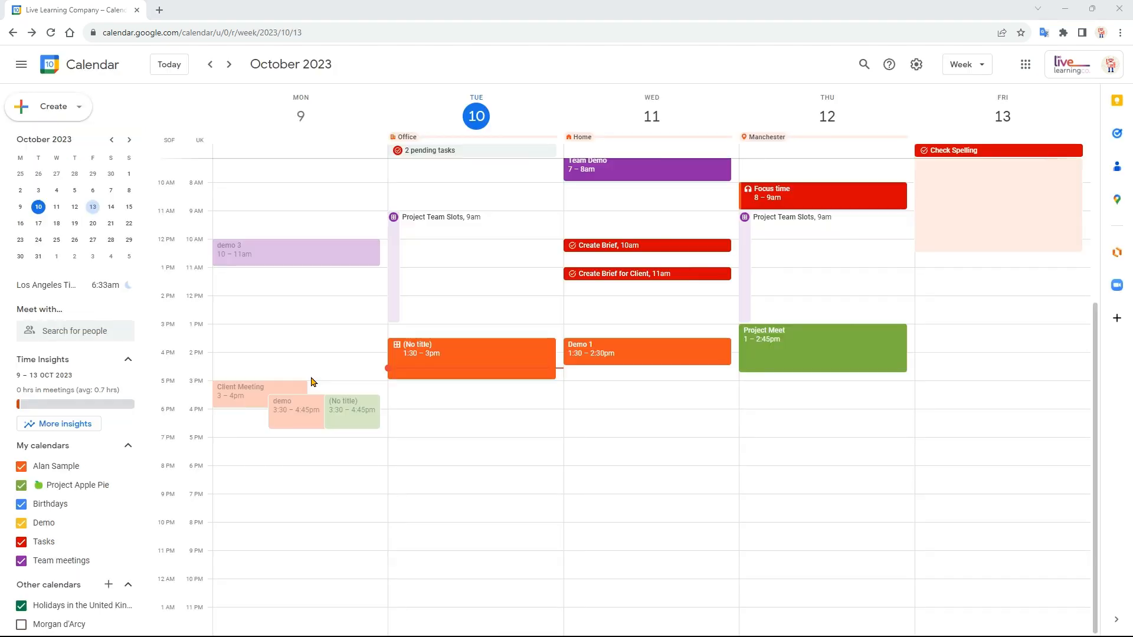
{"action": "left_click", "coordinate": [48, 35]}
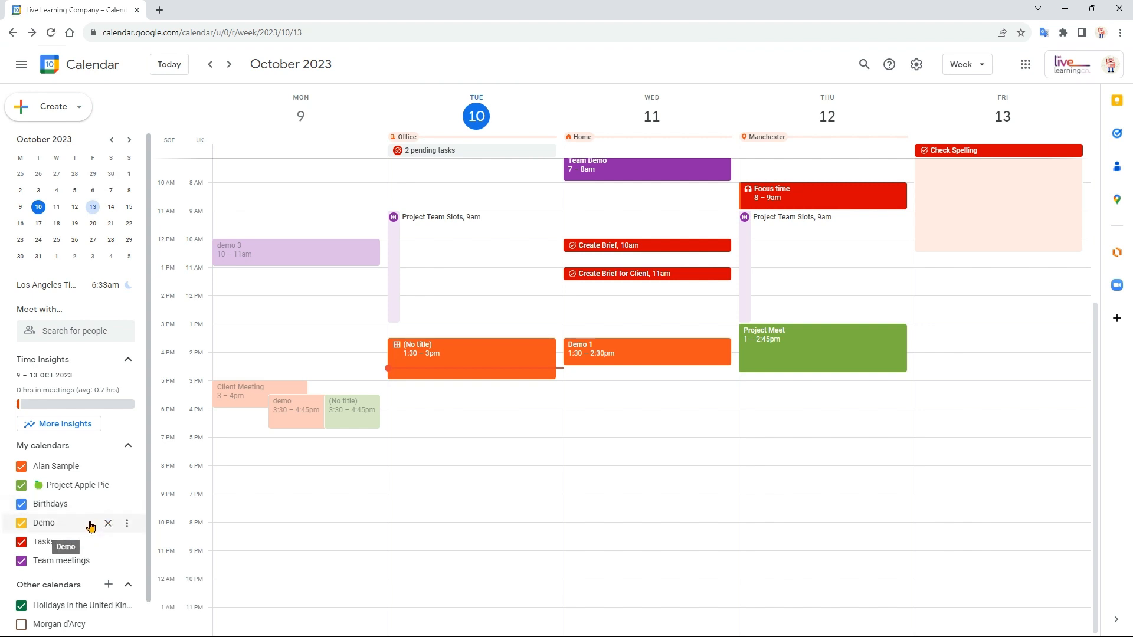
- Switch the Birthdays, Project Apple Pie, personal, Tasks and Team meetings calendars off and back on
{"action": "scroll", "coordinate": [349, 476], "scroll_direction": "up", "scroll_amount": 2}
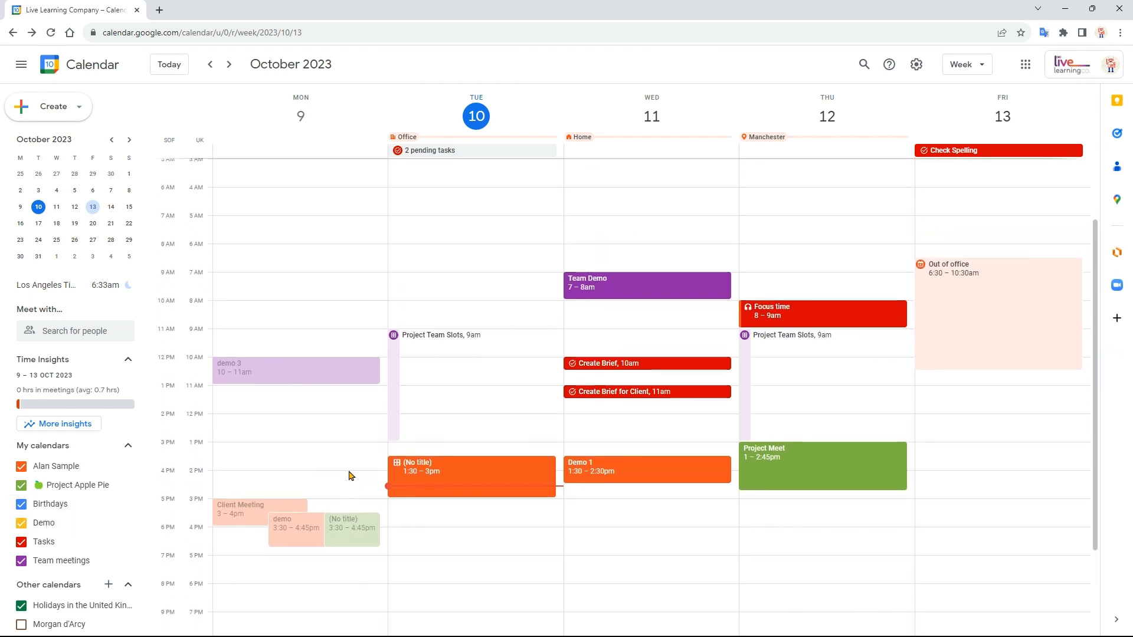
{"action": "left_click", "coordinate": [22, 509]}
{"action": "left_click", "coordinate": [22, 487]}
{"action": "left_click", "coordinate": [23, 469]}
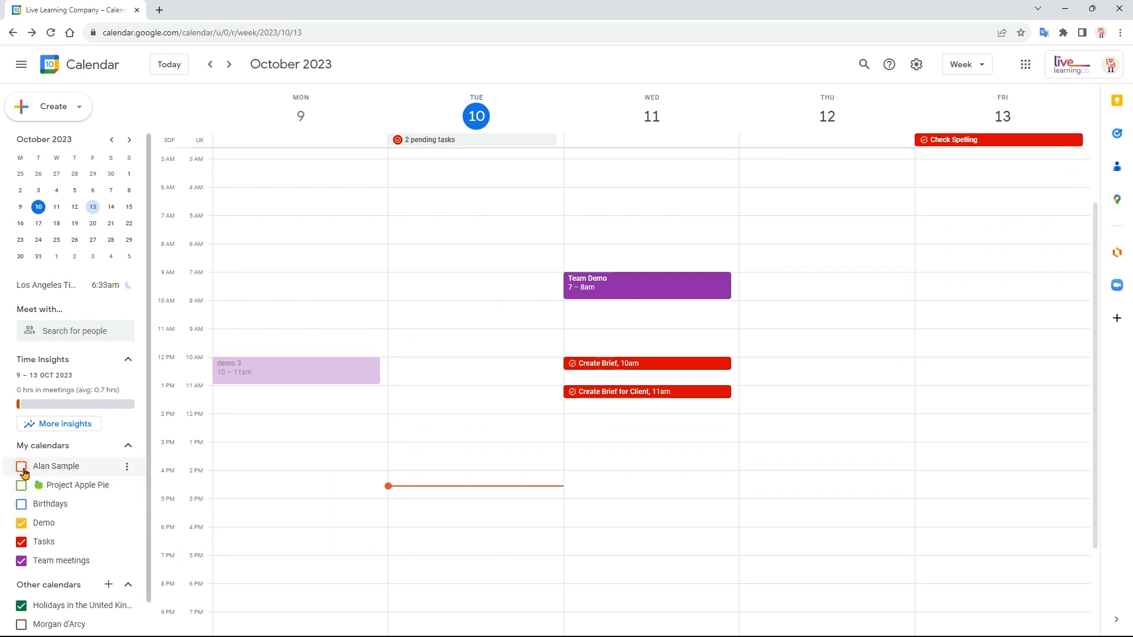
{"action": "left_click", "coordinate": [22, 486]}
{"action": "left_click", "coordinate": [22, 467]}
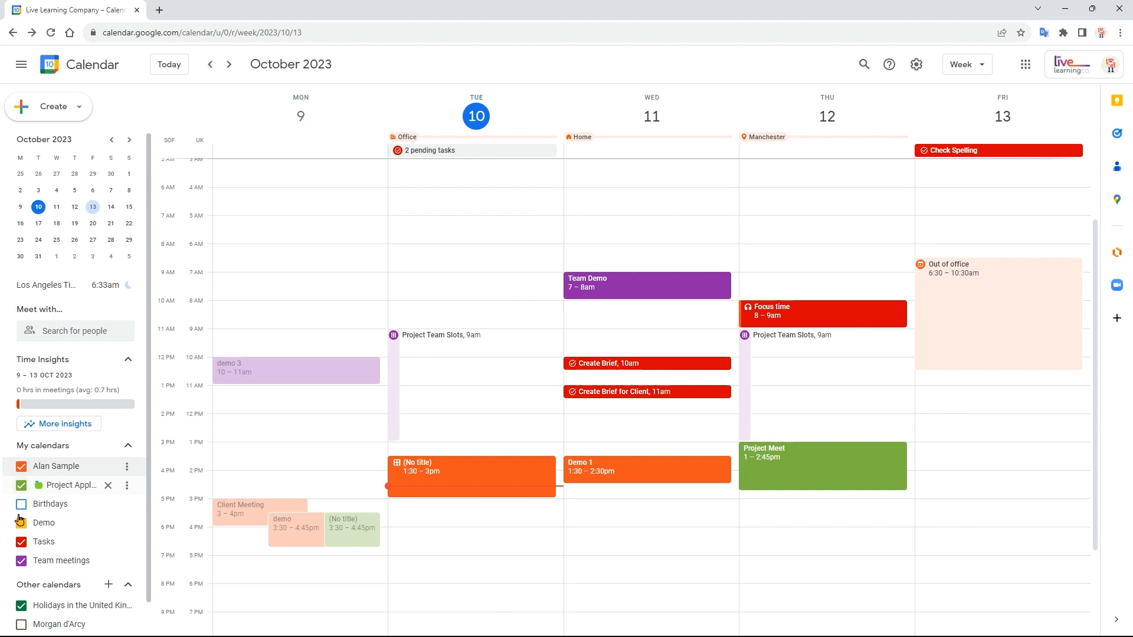
{"action": "left_click", "coordinate": [21, 544]}
{"action": "left_click", "coordinate": [21, 544]}
{"action": "left_click", "coordinate": [23, 562]}
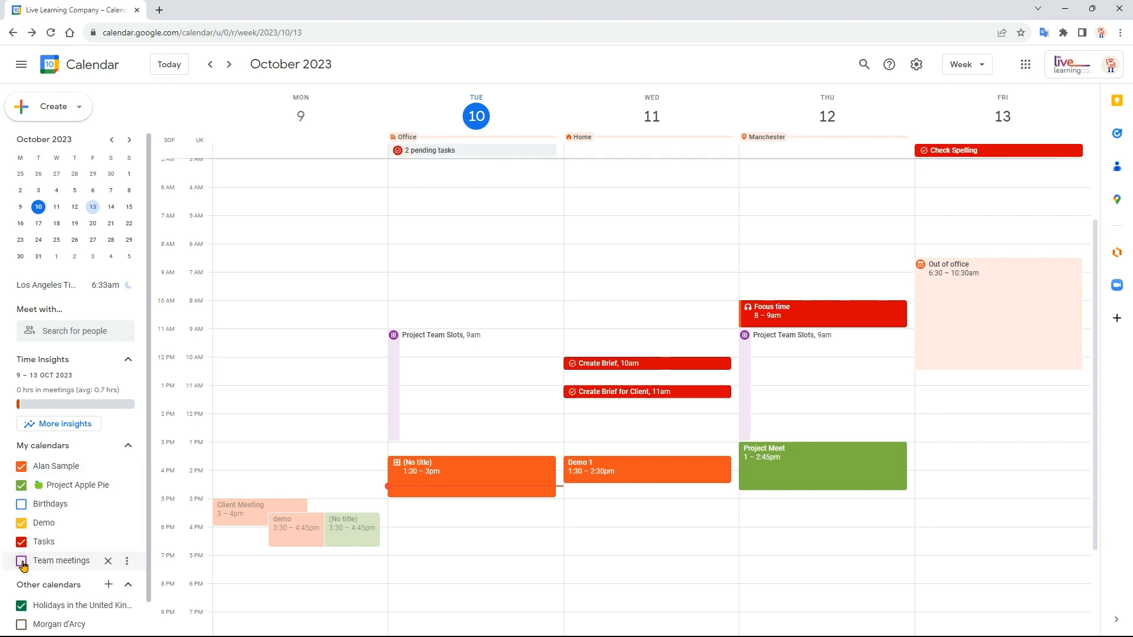
{"action": "left_click", "coordinate": [23, 562]}
{"action": "left_click", "coordinate": [21, 506]}
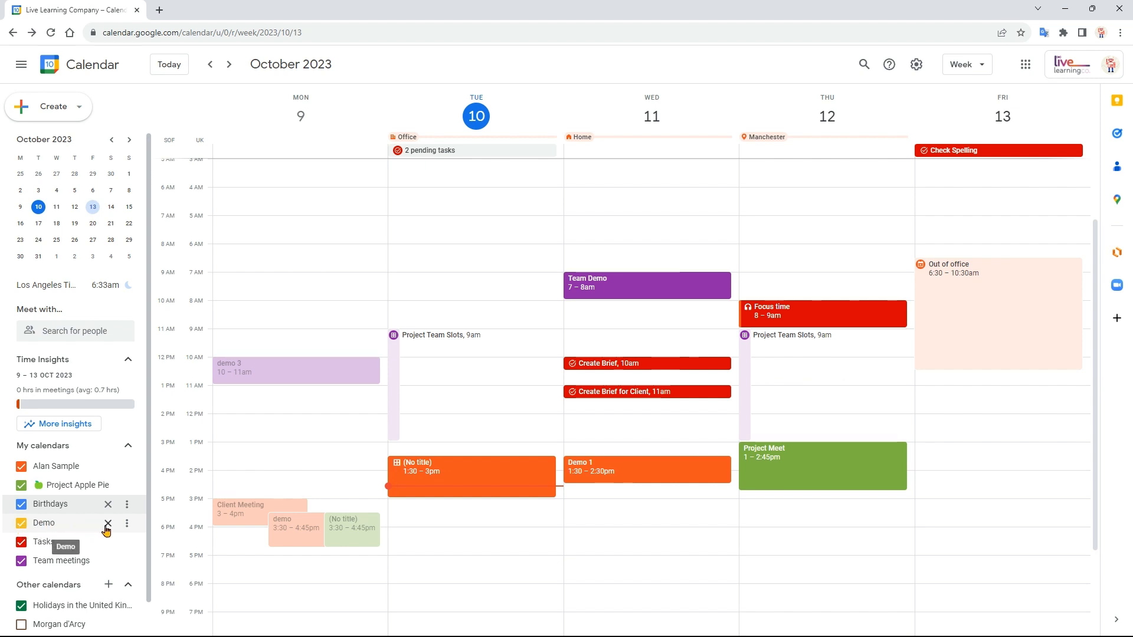
- Change the Demo calendar's colour to dark grey and open its settings and sharing page
{"action": "left_click", "coordinate": [127, 525]}
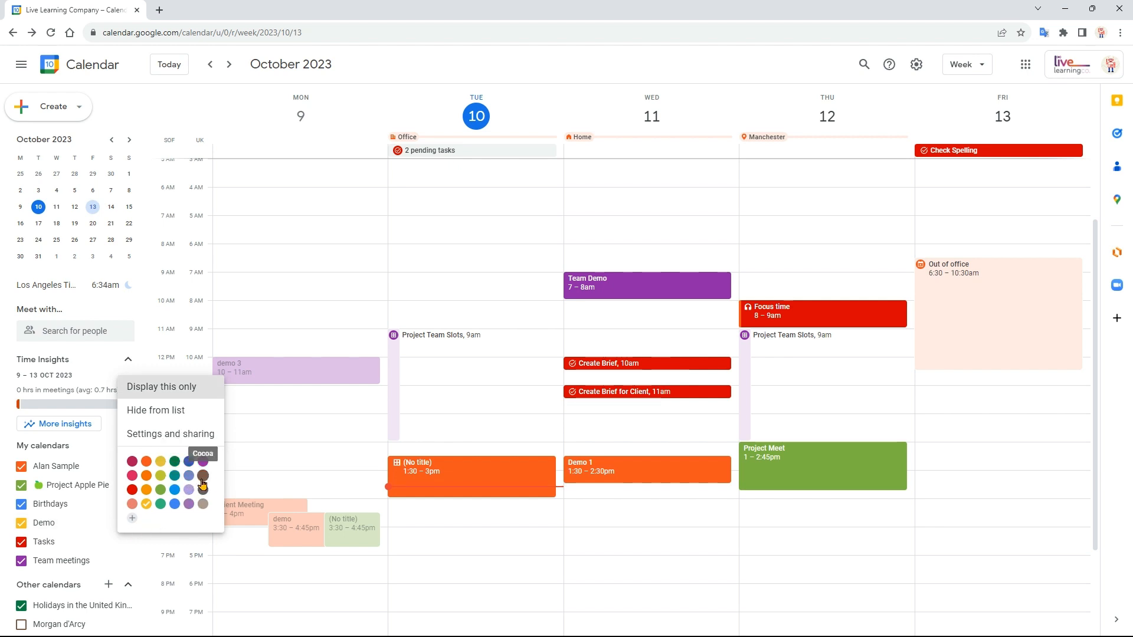
{"action": "left_click", "coordinate": [202, 490]}
{"action": "left_click", "coordinate": [130, 525]}
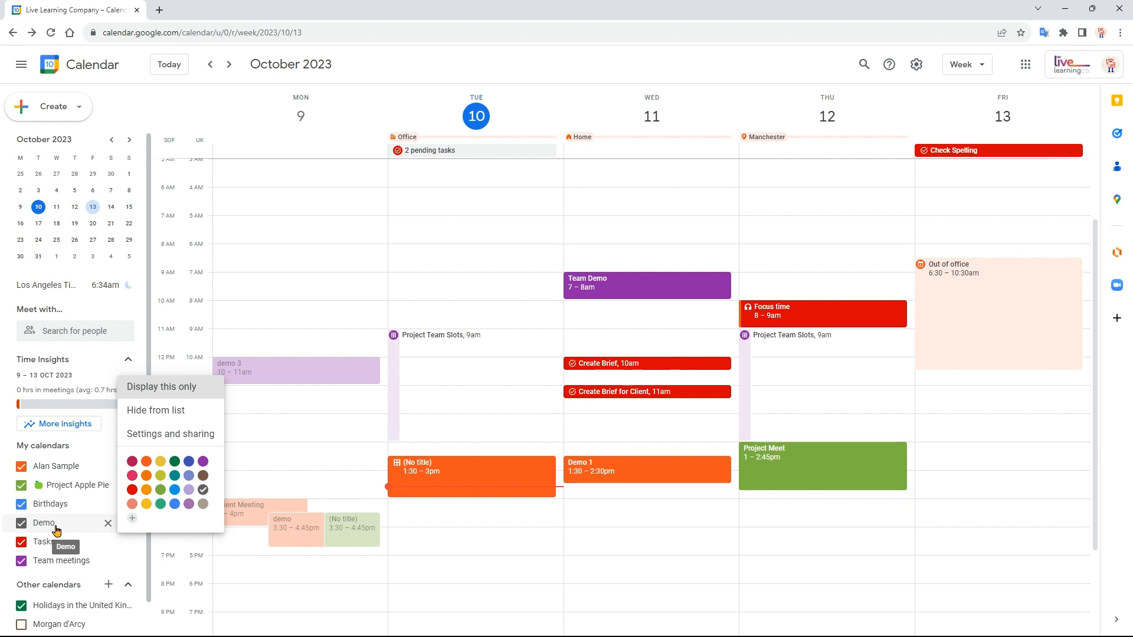
{"action": "left_click", "coordinate": [185, 436]}
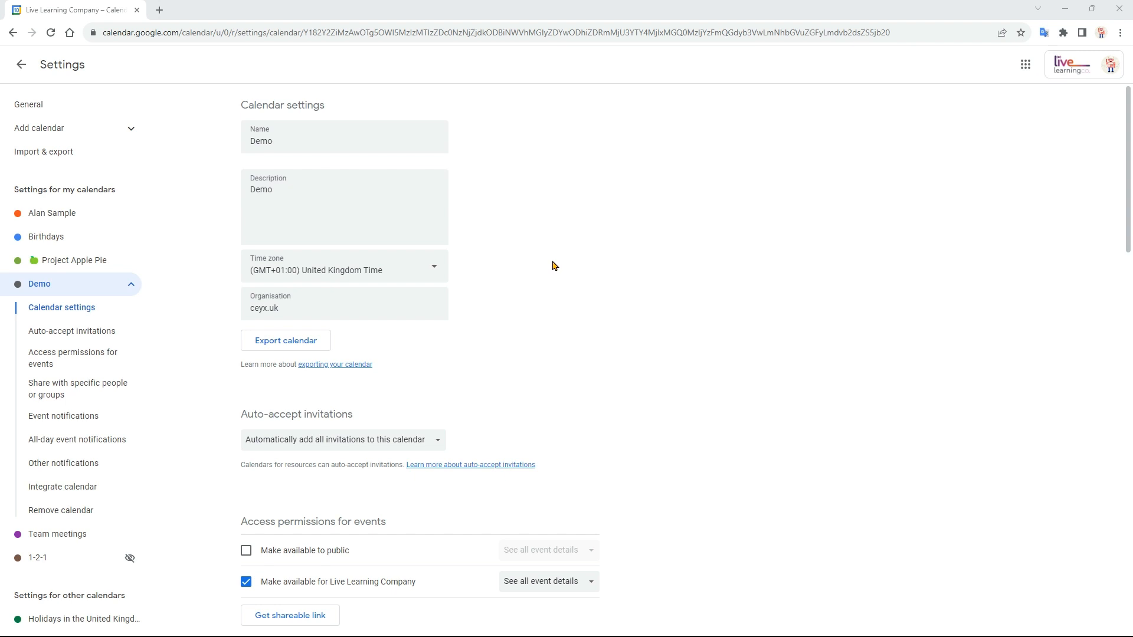
- Review the auto-accept invitation options in the Demo calendar's settings without changing the selection
{"action": "scroll", "coordinate": [554, 266], "scroll_direction": "down", "scroll_amount": 1}
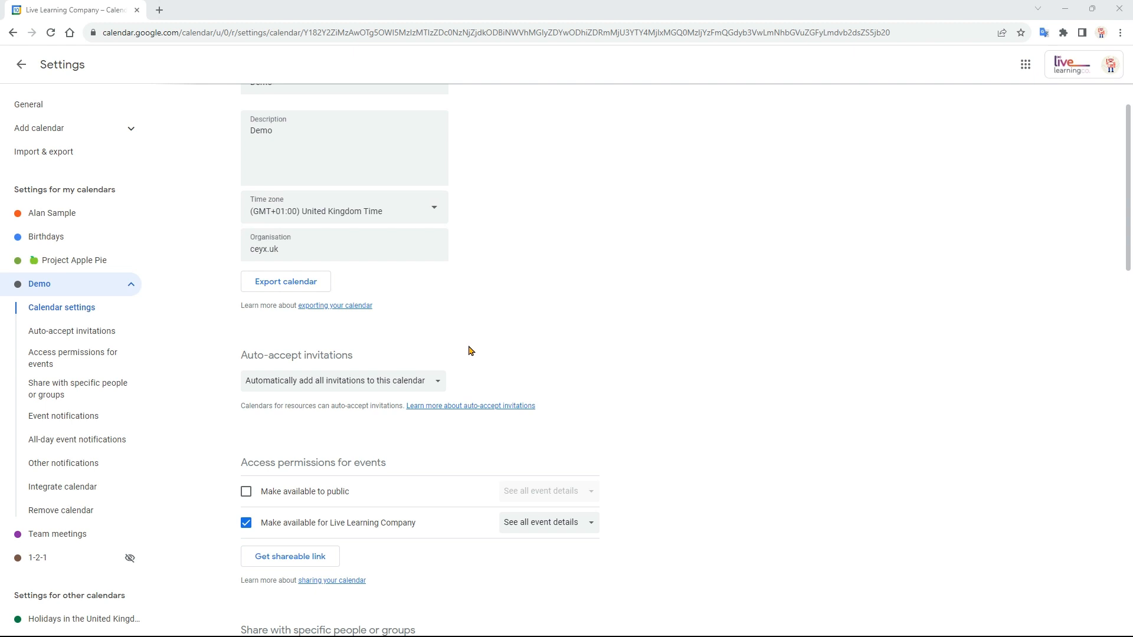
{"action": "scroll", "coordinate": [471, 351], "scroll_direction": "down", "scroll_amount": 1}
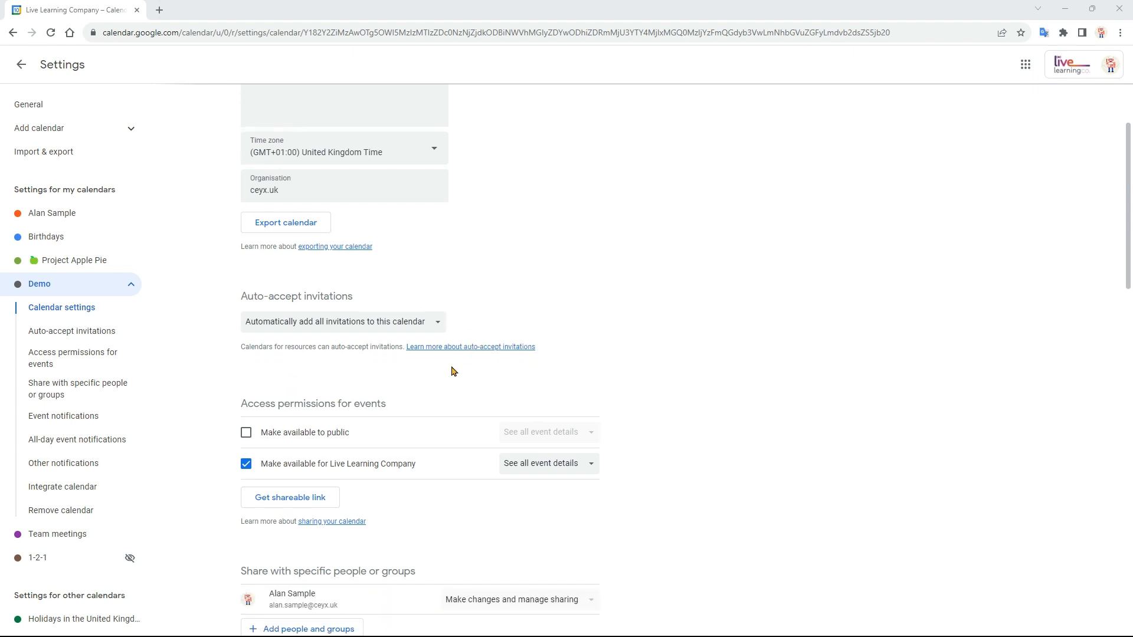
{"action": "left_click", "coordinate": [437, 330]}
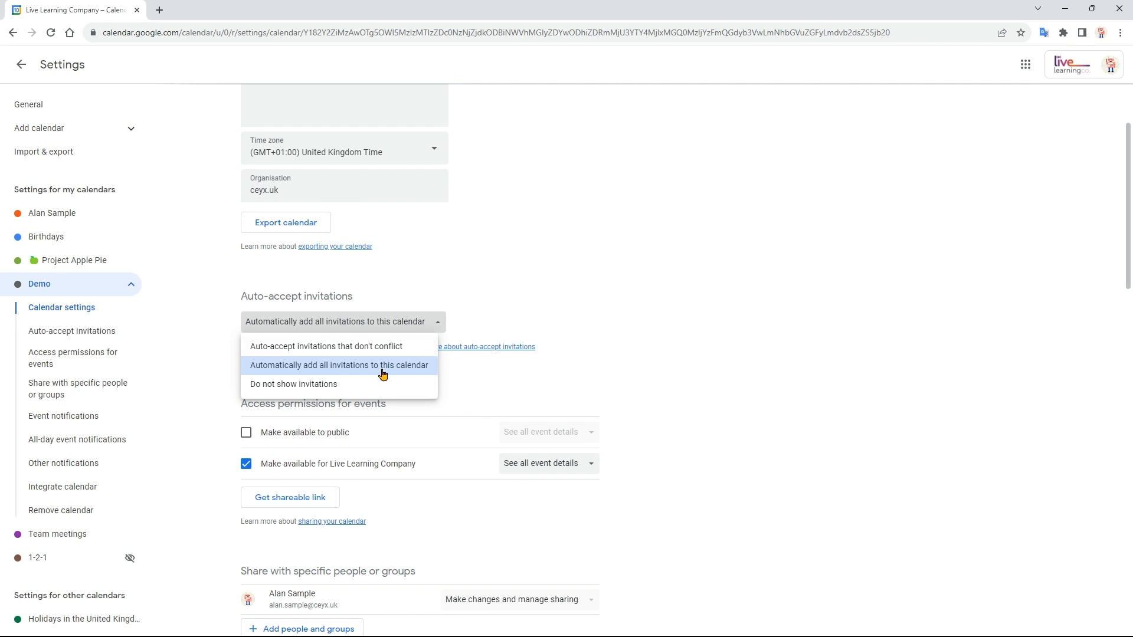
{"action": "left_click", "coordinate": [486, 324]}
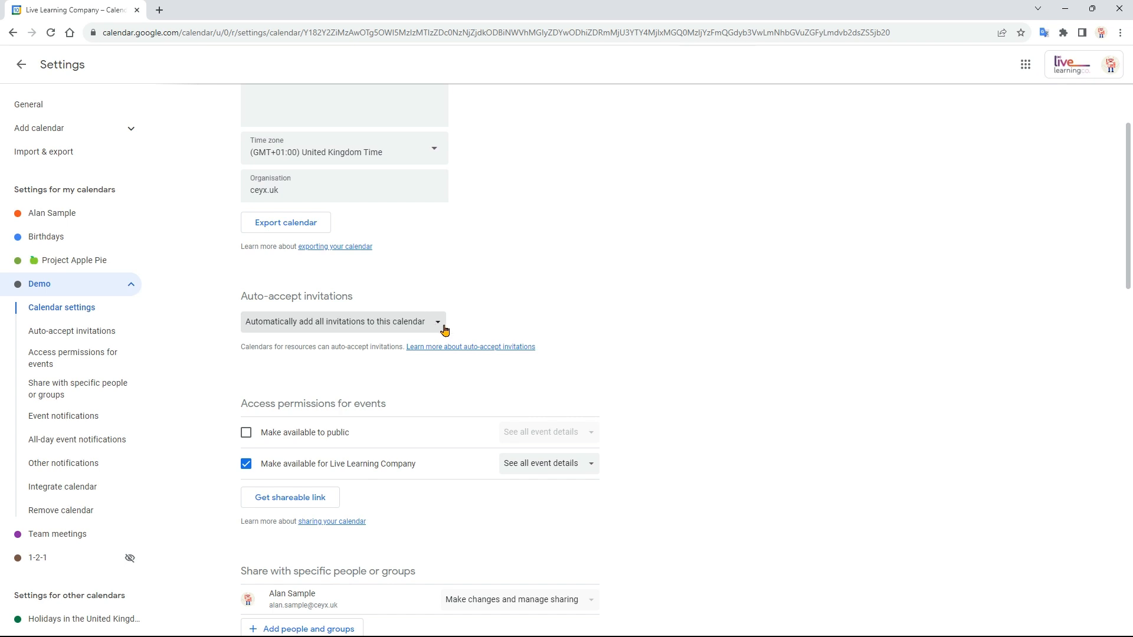
- Try making the Demo calendar available to the public, cancel it, and review the access levels offered for Live Learning Company
{"action": "scroll", "coordinate": [575, 349], "scroll_direction": "down", "scroll_amount": 2}
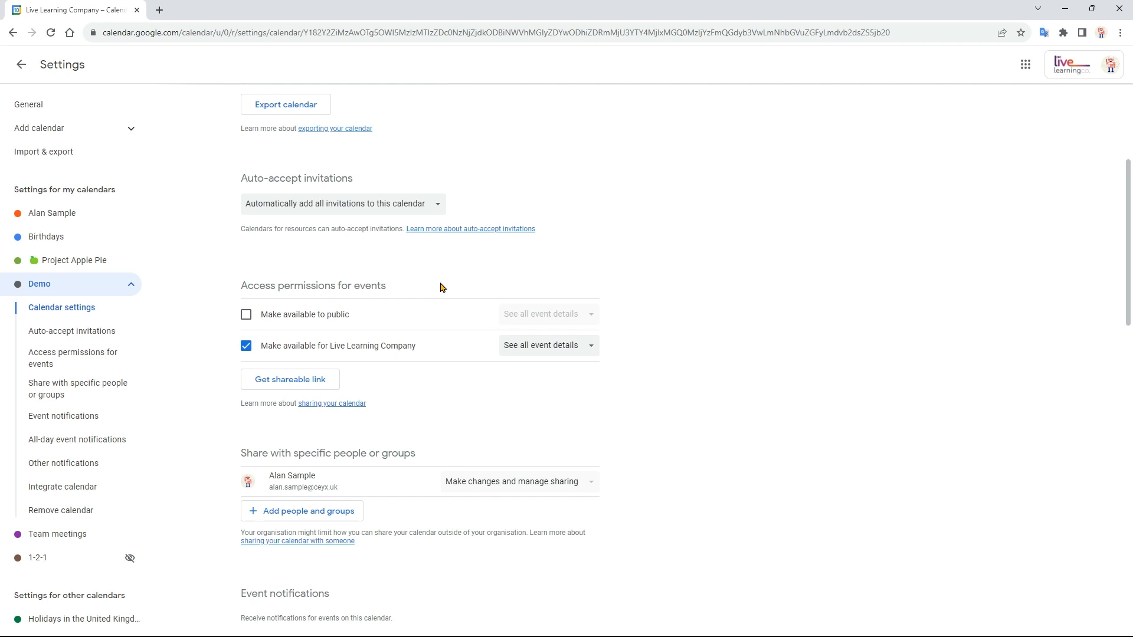
{"action": "left_click", "coordinate": [247, 315]}
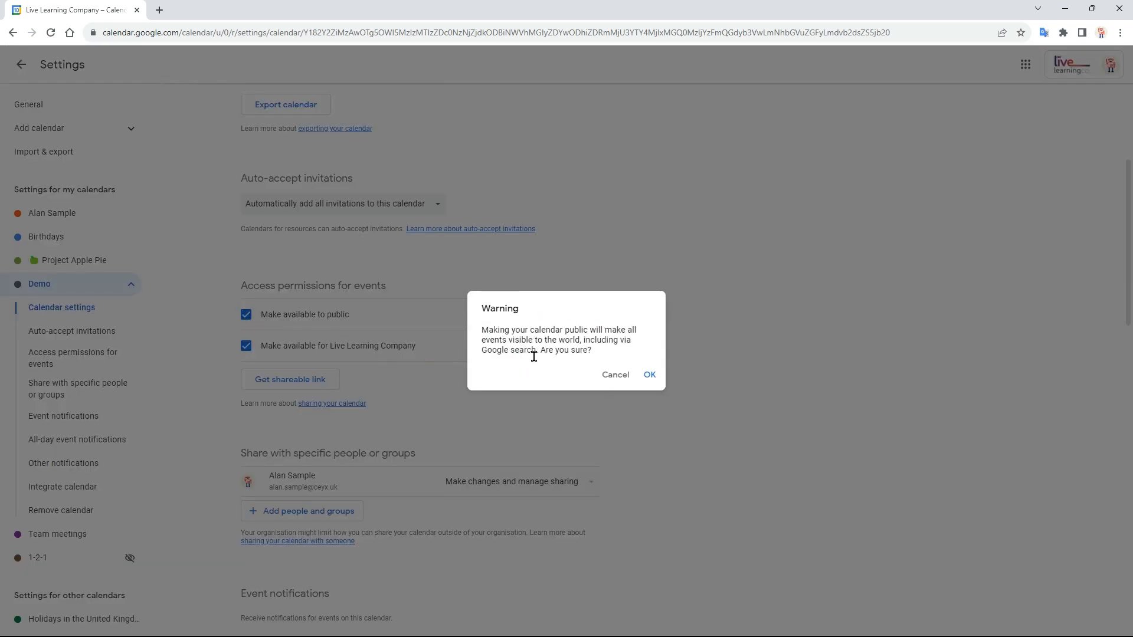
{"action": "left_click", "coordinate": [610, 386]}
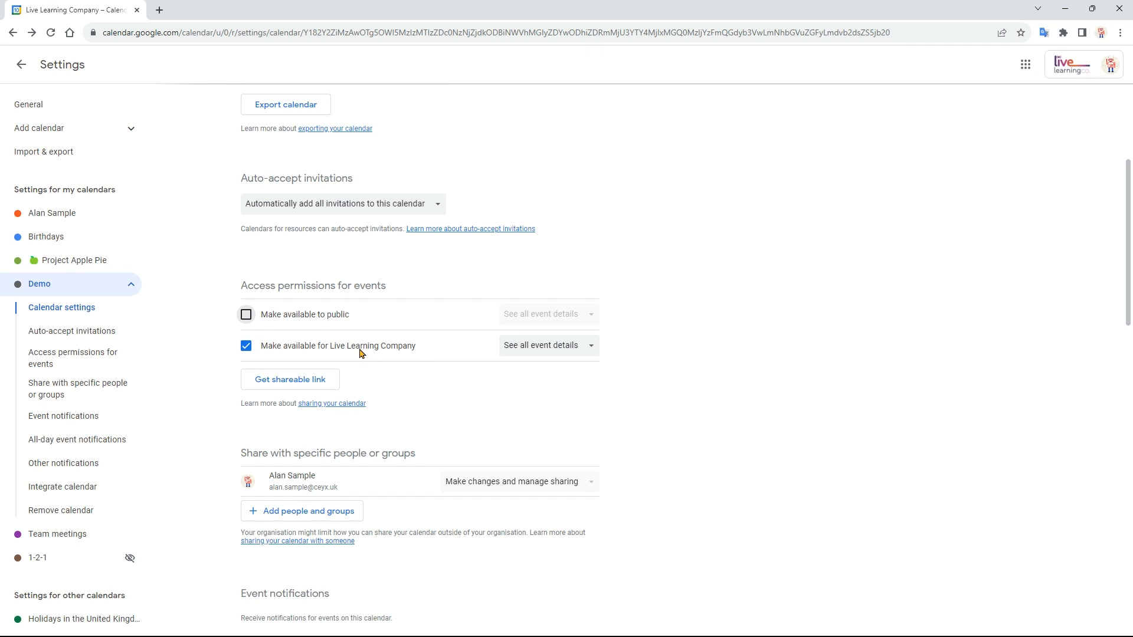
{"action": "left_click", "coordinate": [578, 353]}
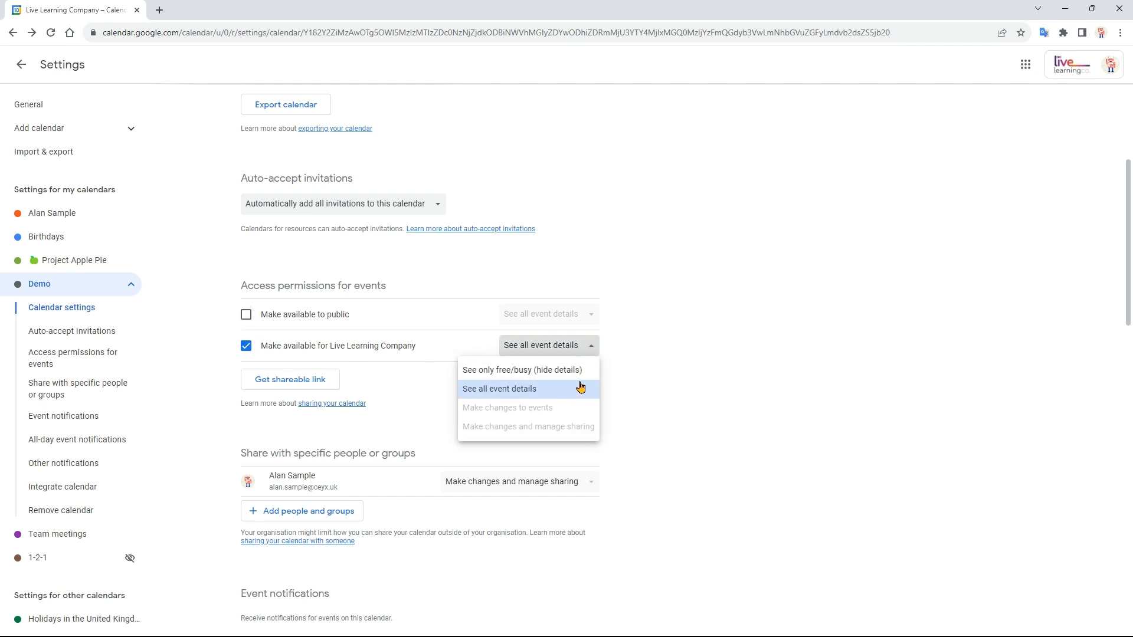
{"action": "left_click", "coordinate": [623, 363]}
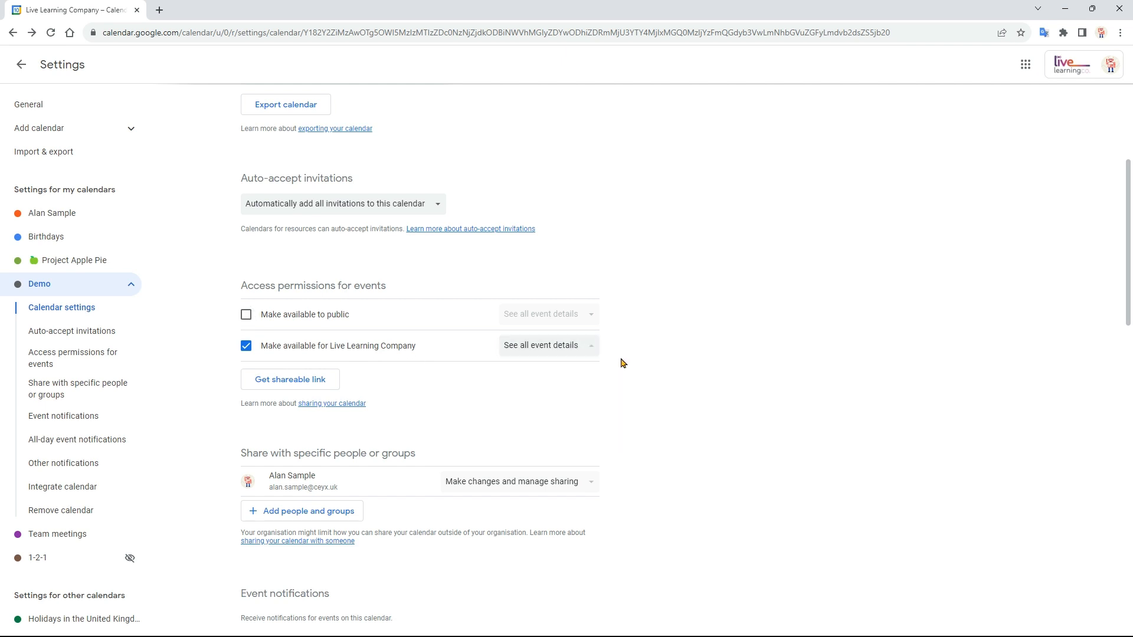
- Open sharing with specific people for the Demo calendar, review the available permission levels, and cancel without adding anyone
{"action": "scroll", "coordinate": [592, 369], "scroll_direction": "down", "scroll_amount": 1}
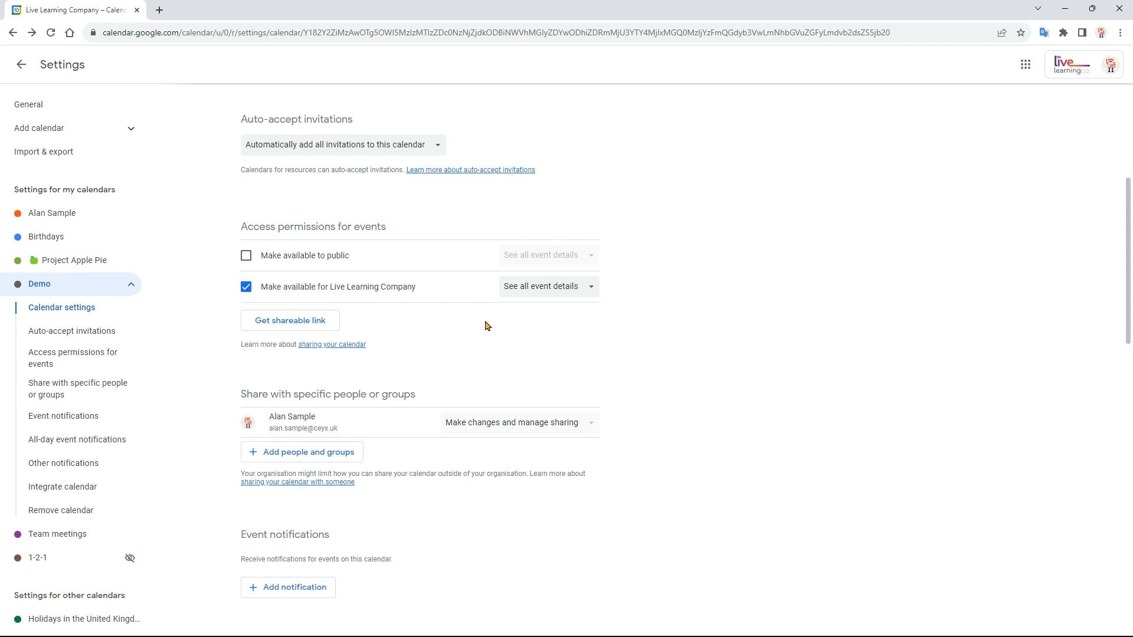
{"action": "scroll", "coordinate": [482, 326], "scroll_direction": "down", "scroll_amount": 2}
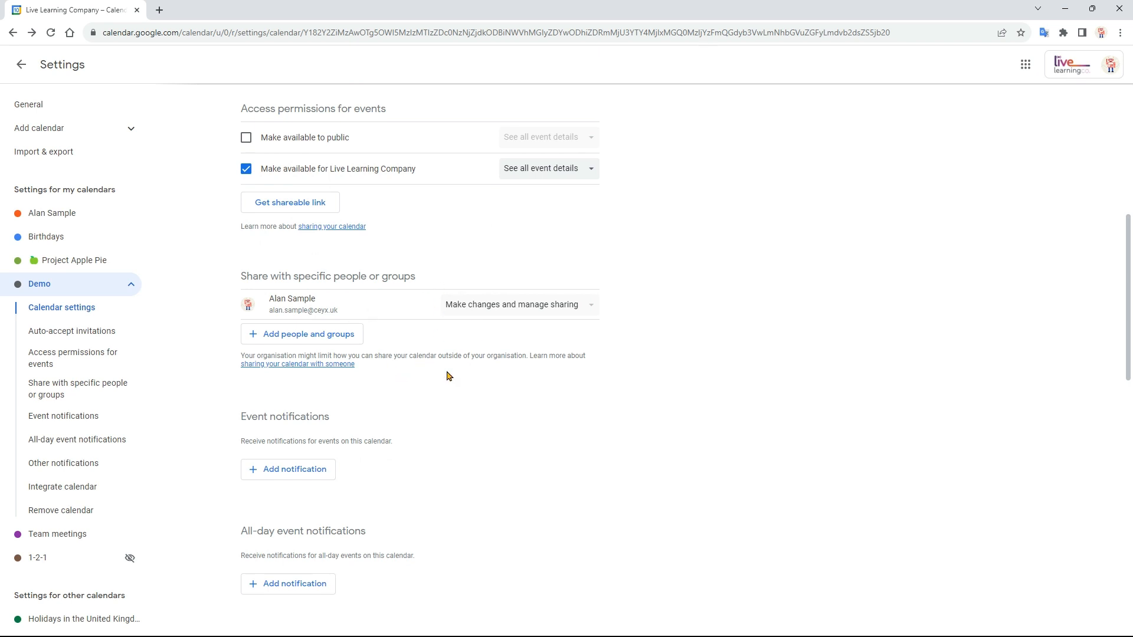
{"action": "left_click", "coordinate": [324, 341]}
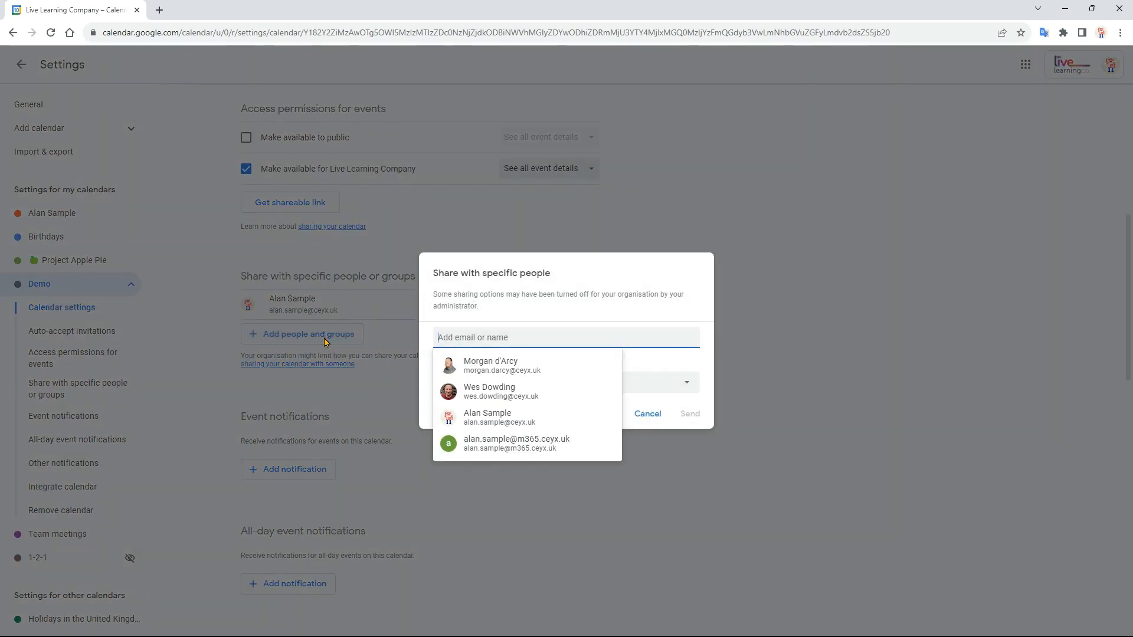
{"action": "left_click", "coordinate": [661, 319]}
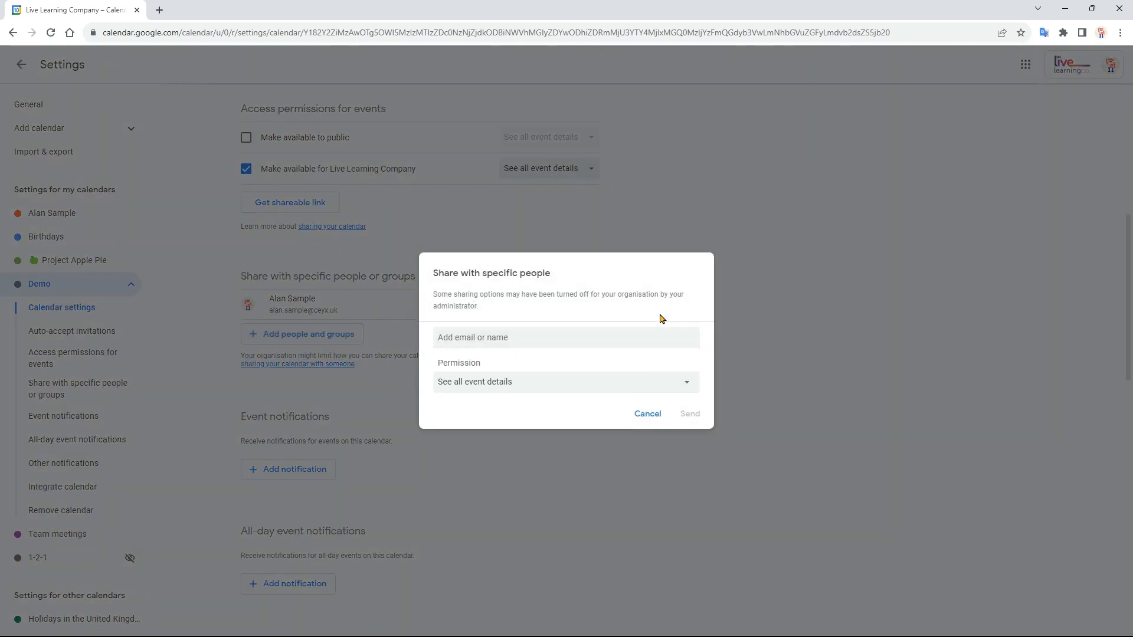
{"action": "left_click", "coordinate": [646, 383]}
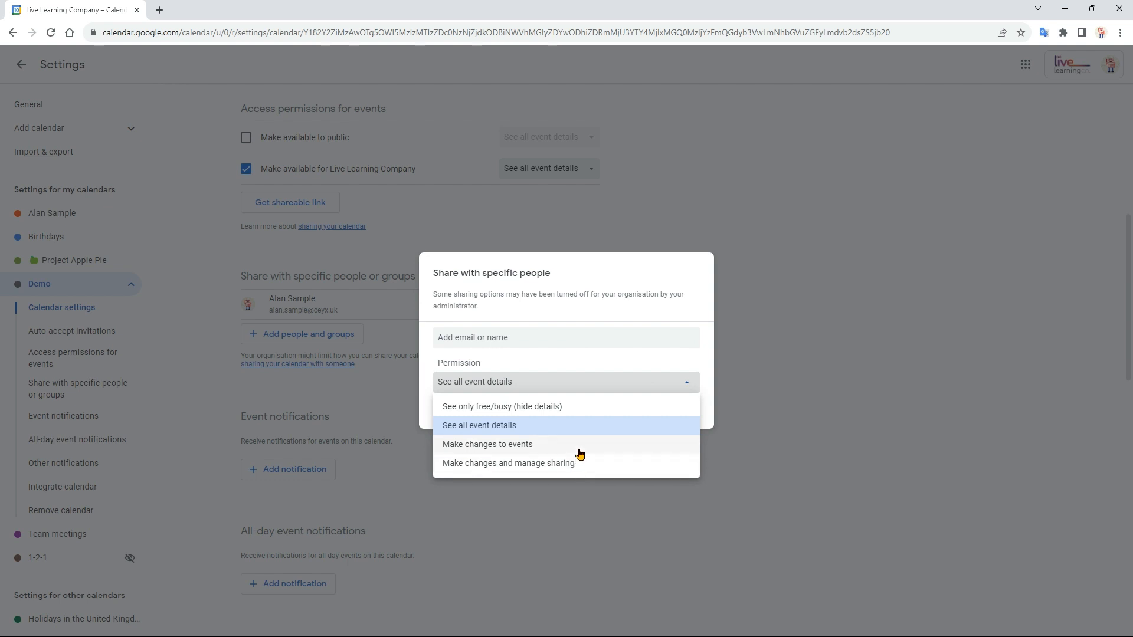
{"action": "left_click", "coordinate": [637, 318]}
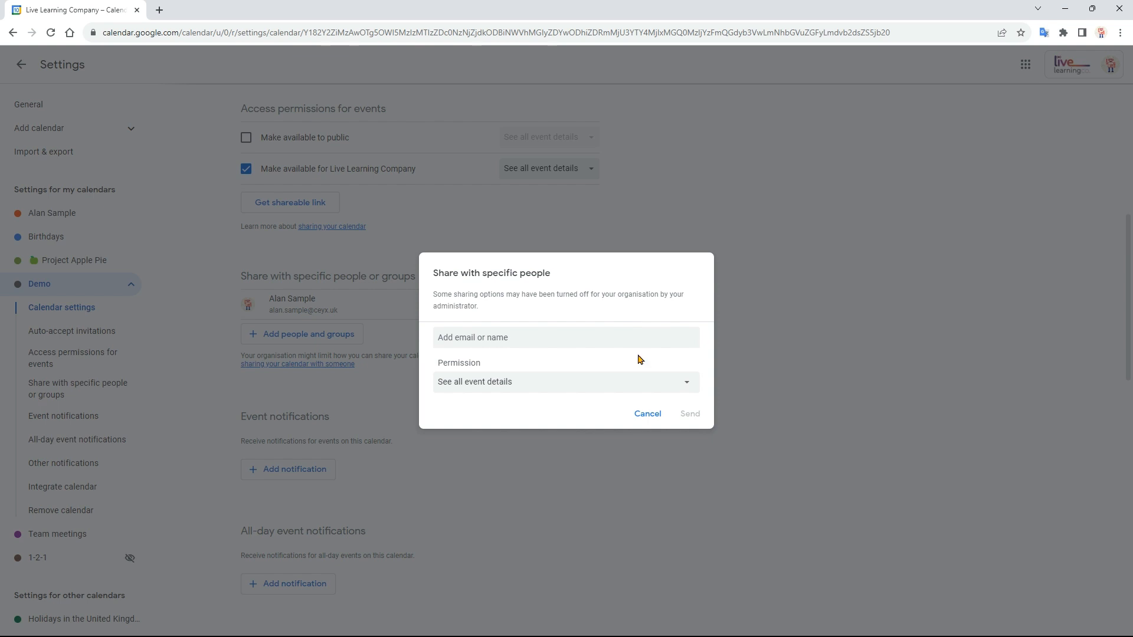
{"action": "left_click", "coordinate": [647, 414]}
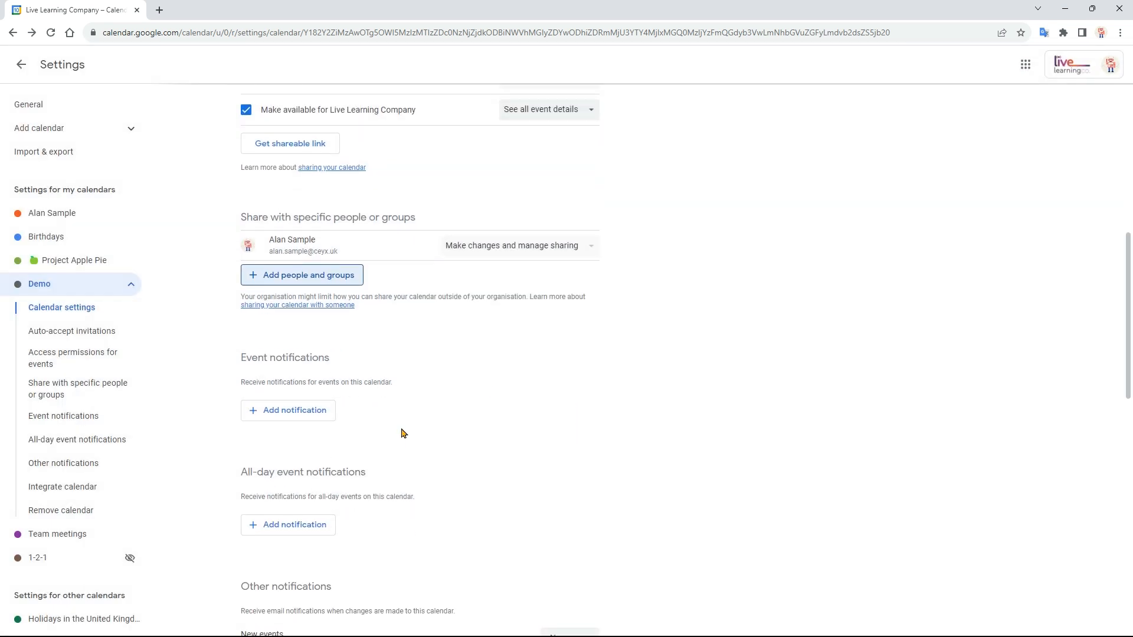
- Add two event notifications to the Demo calendar, switch the first to Email, and review its time units
{"action": "left_click", "coordinate": [312, 413]}
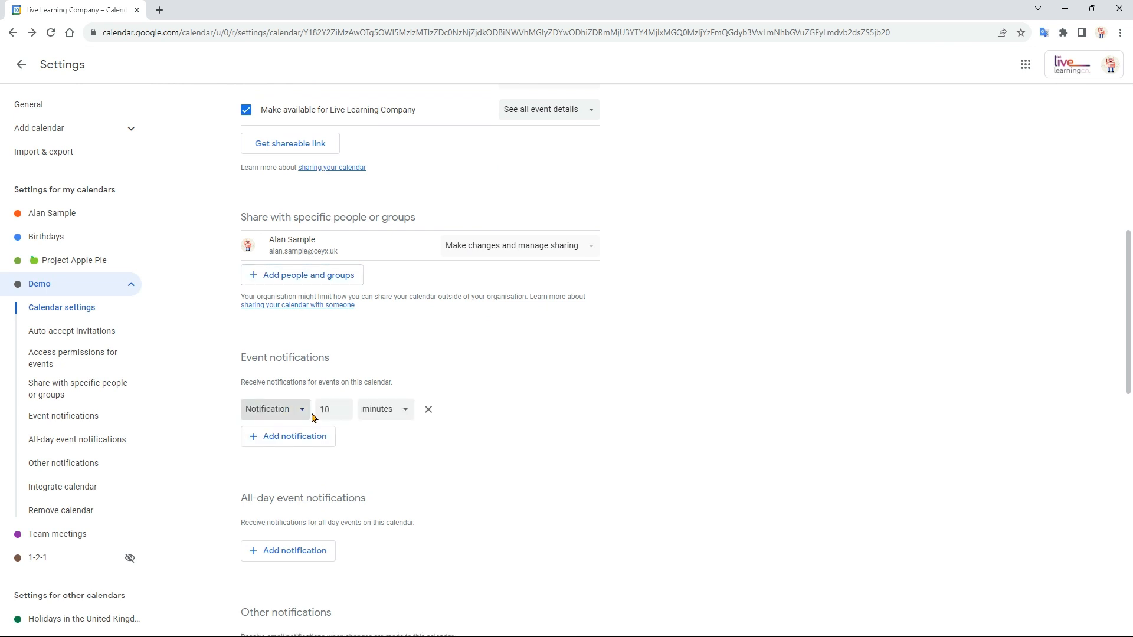
{"action": "left_click", "coordinate": [312, 440]}
{"action": "scroll", "coordinate": [472, 451], "scroll_direction": "down", "scroll_amount": 1}
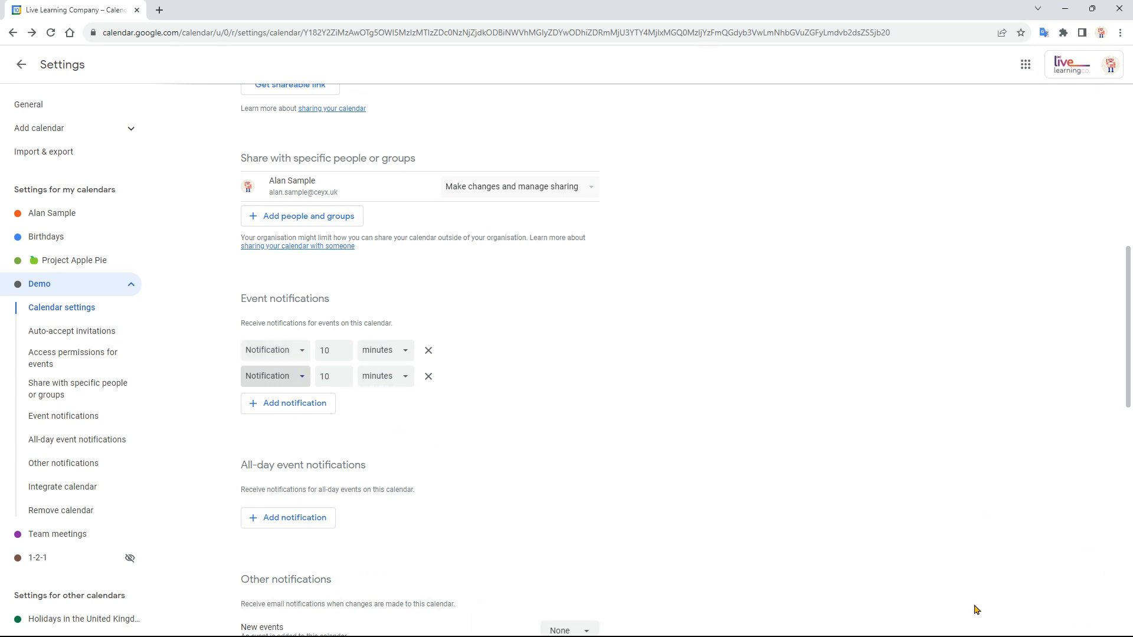
{"action": "left_click", "coordinate": [300, 360]}
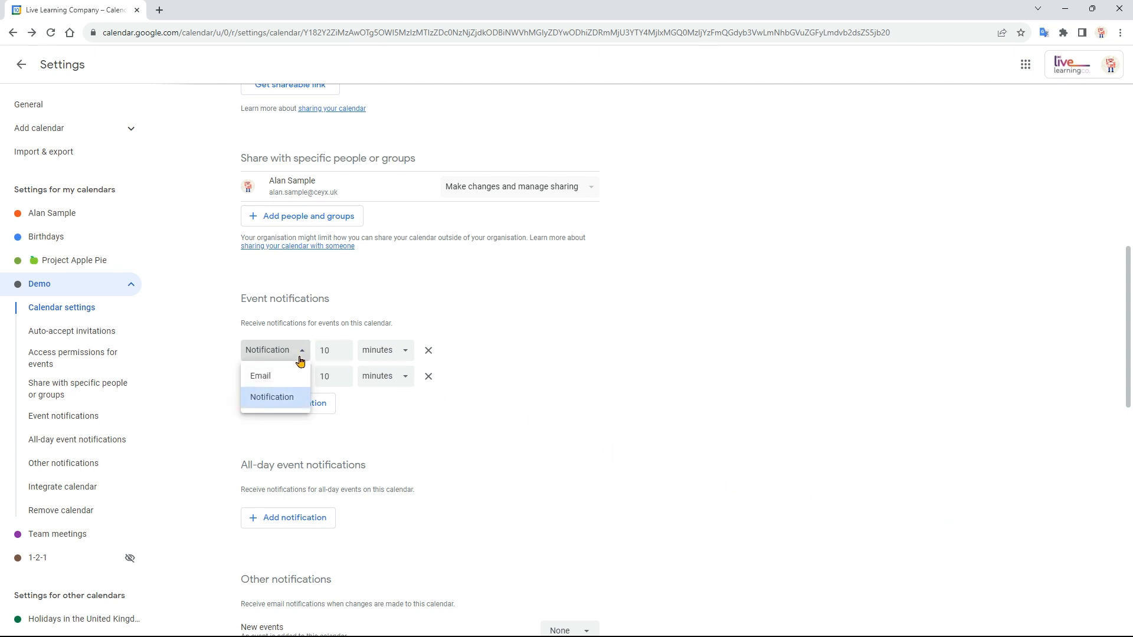
{"action": "left_click", "coordinate": [291, 375]}
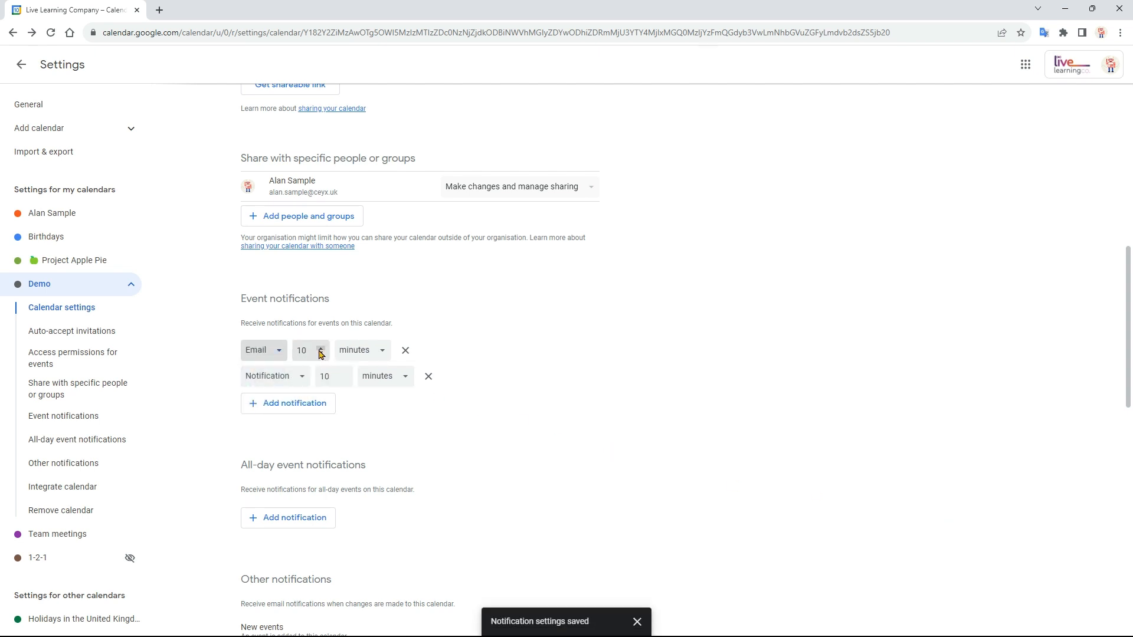
{"action": "left_click", "coordinate": [357, 352]}
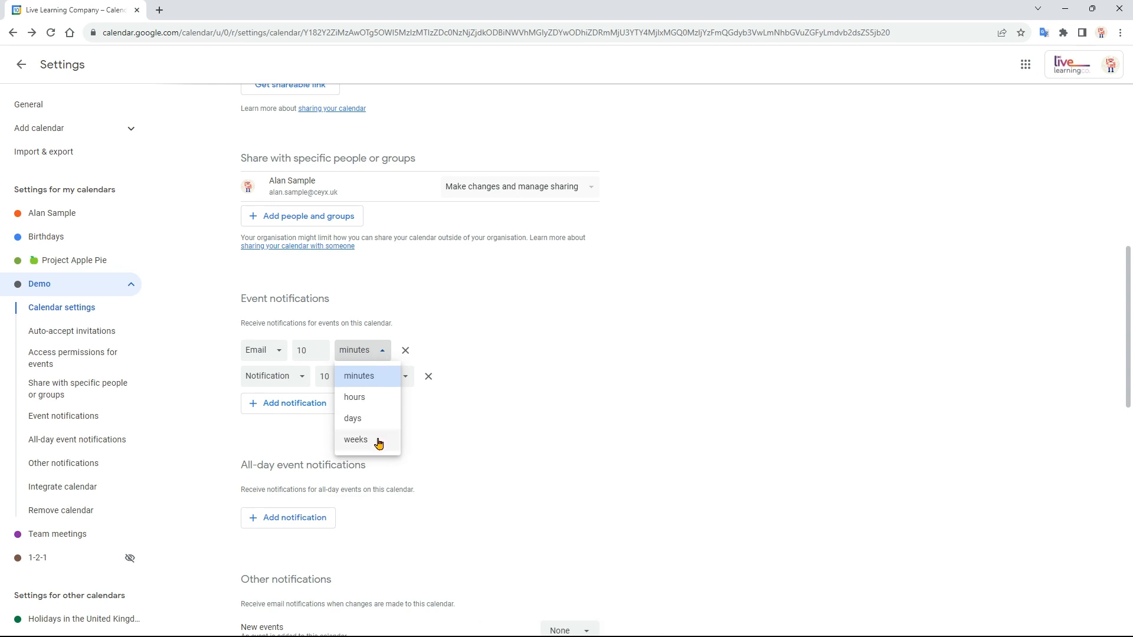
{"action": "left_click", "coordinate": [457, 411]}
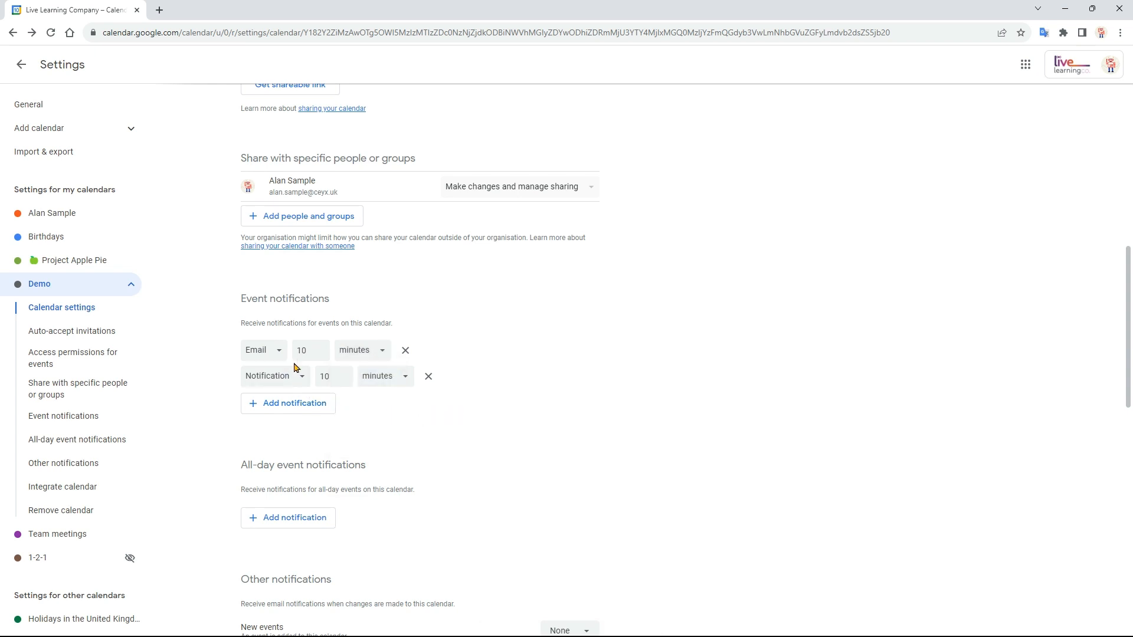
- Add another event notification to the Demo calendar, plus an all-day event notification 1 day before at 9:00am
{"action": "left_click", "coordinate": [306, 407]}
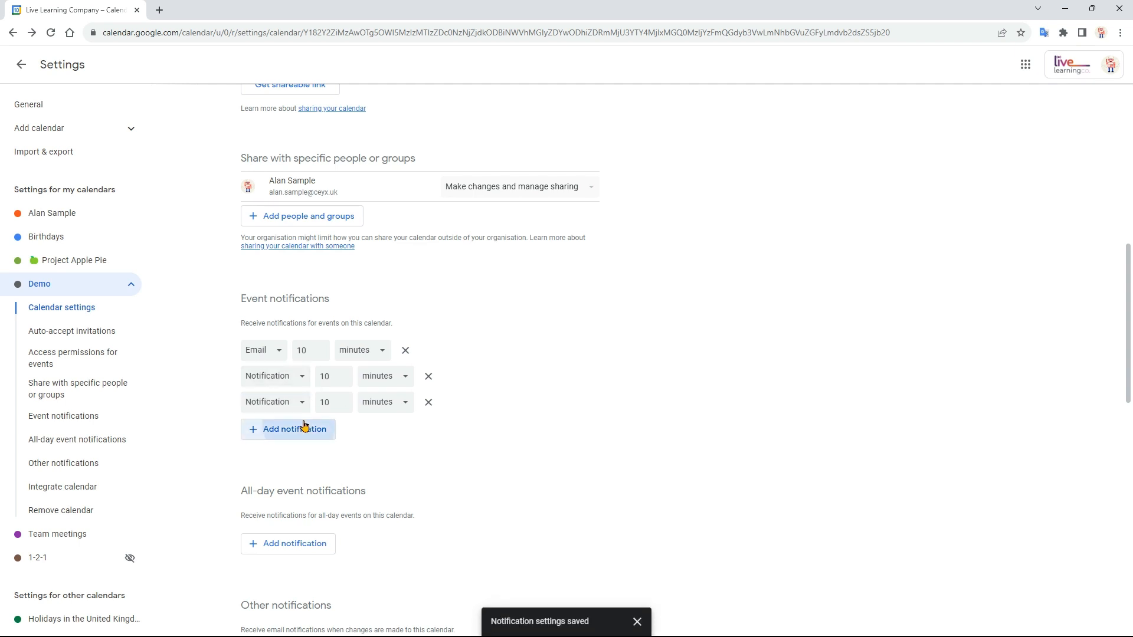
{"action": "left_click", "coordinate": [304, 425]}
{"action": "left_click", "coordinate": [429, 427]}
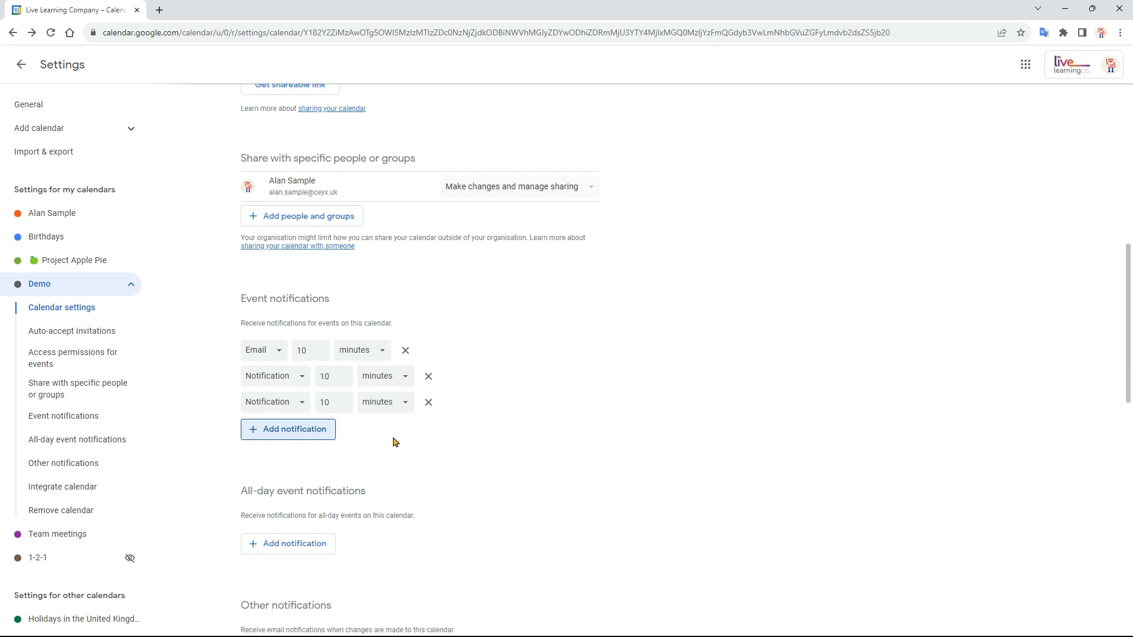
{"action": "scroll", "coordinate": [466, 387], "scroll_direction": "down", "scroll_amount": 3}
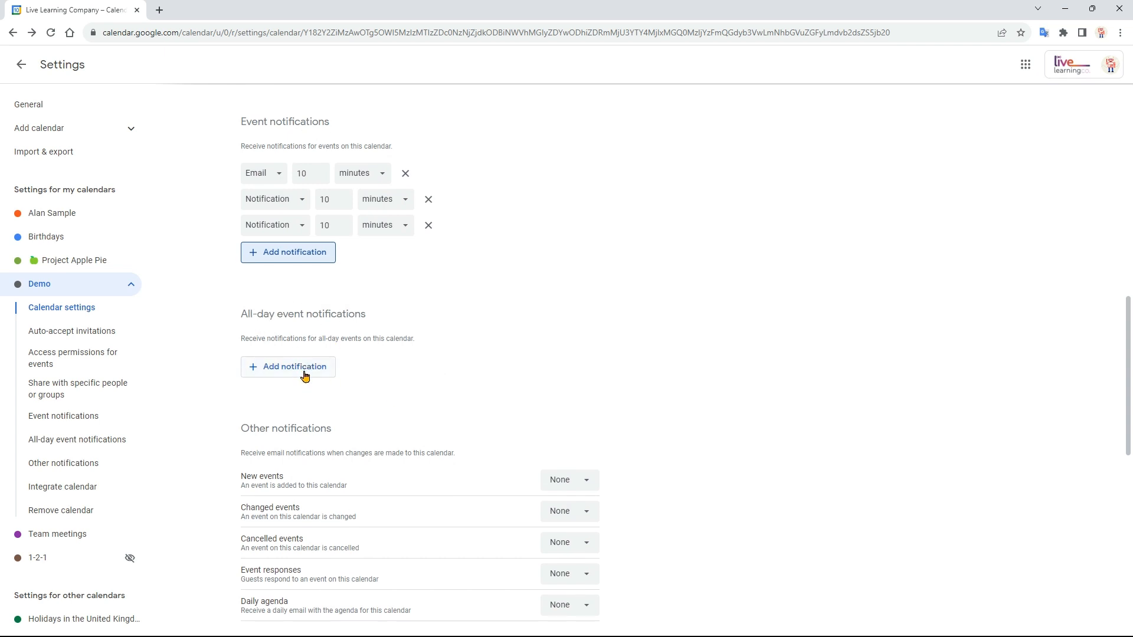
{"action": "left_click", "coordinate": [304, 367]}
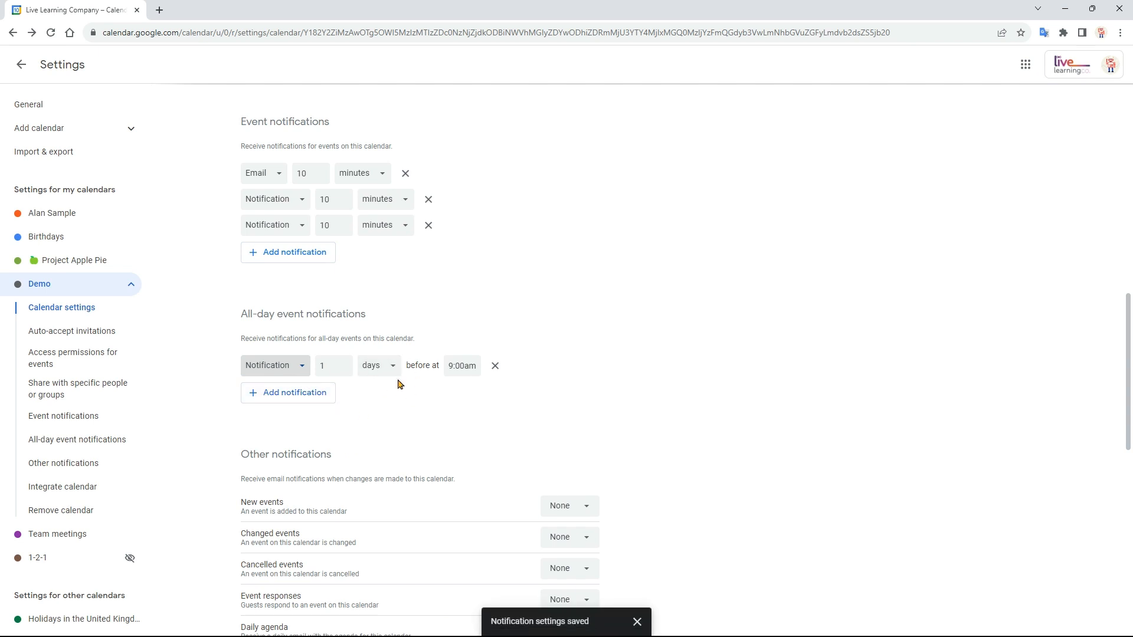
- Review the Demo calendar's new-event email options and its integration and removal settings, and return to the week view
{"action": "scroll", "coordinate": [398, 385], "scroll_direction": "down", "scroll_amount": 3}
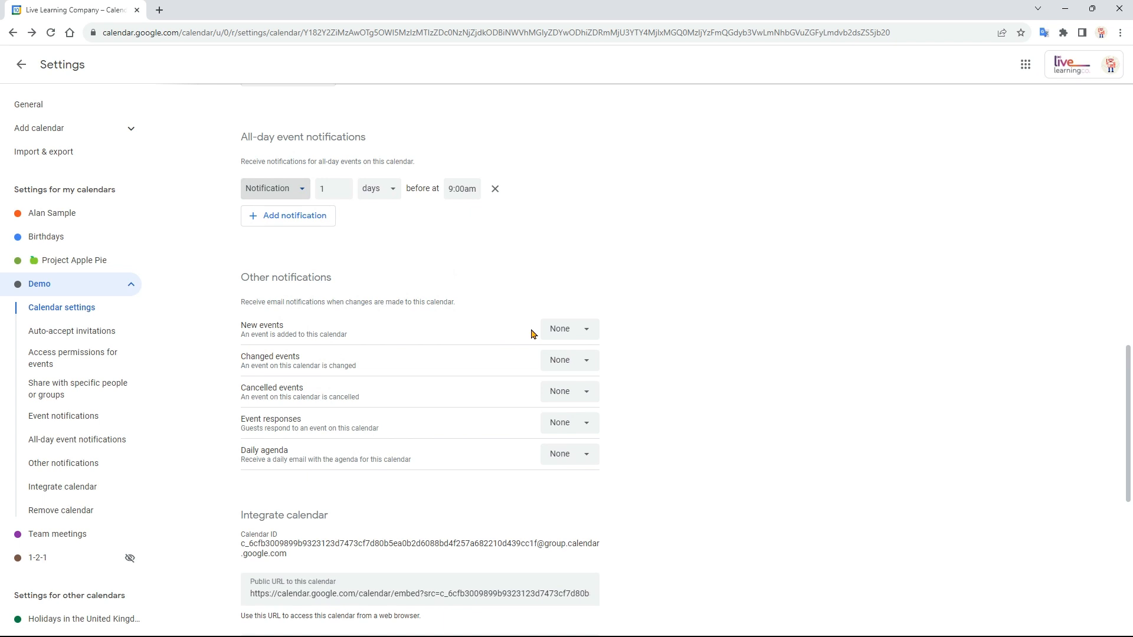
{"action": "left_click", "coordinate": [583, 330]}
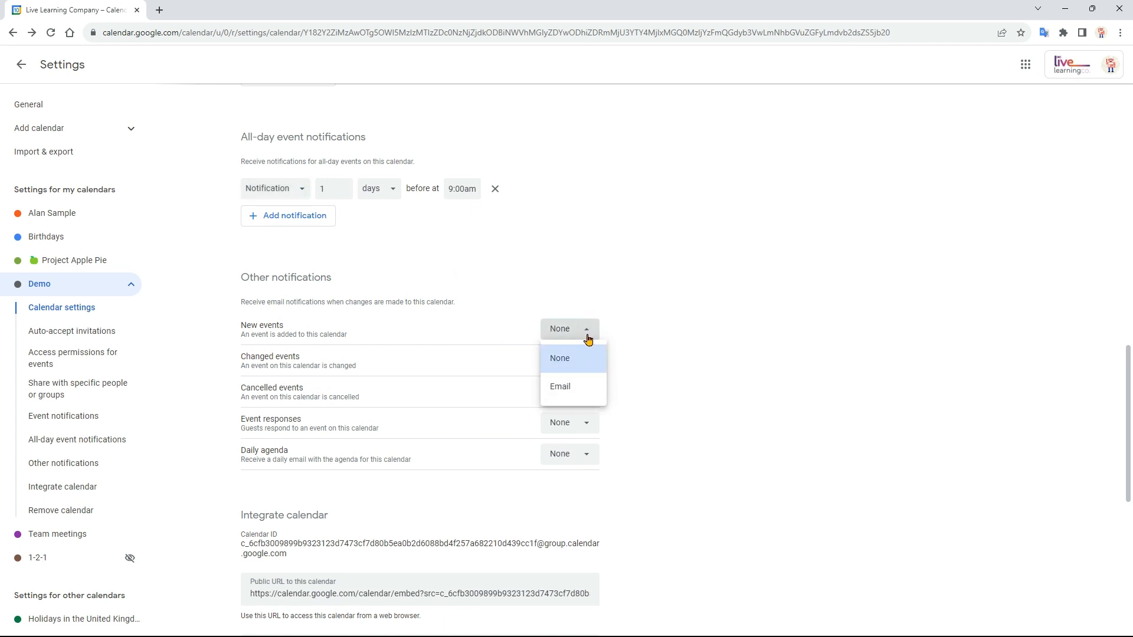
{"action": "left_click", "coordinate": [638, 341]}
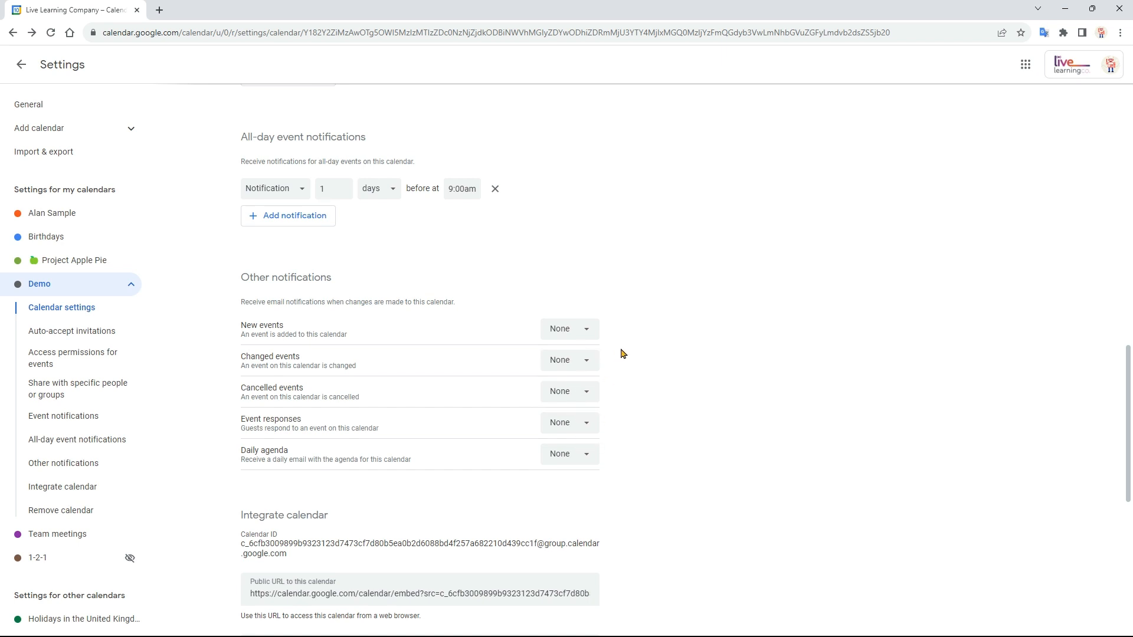
{"action": "scroll", "coordinate": [623, 353], "scroll_direction": "down", "scroll_amount": 5}
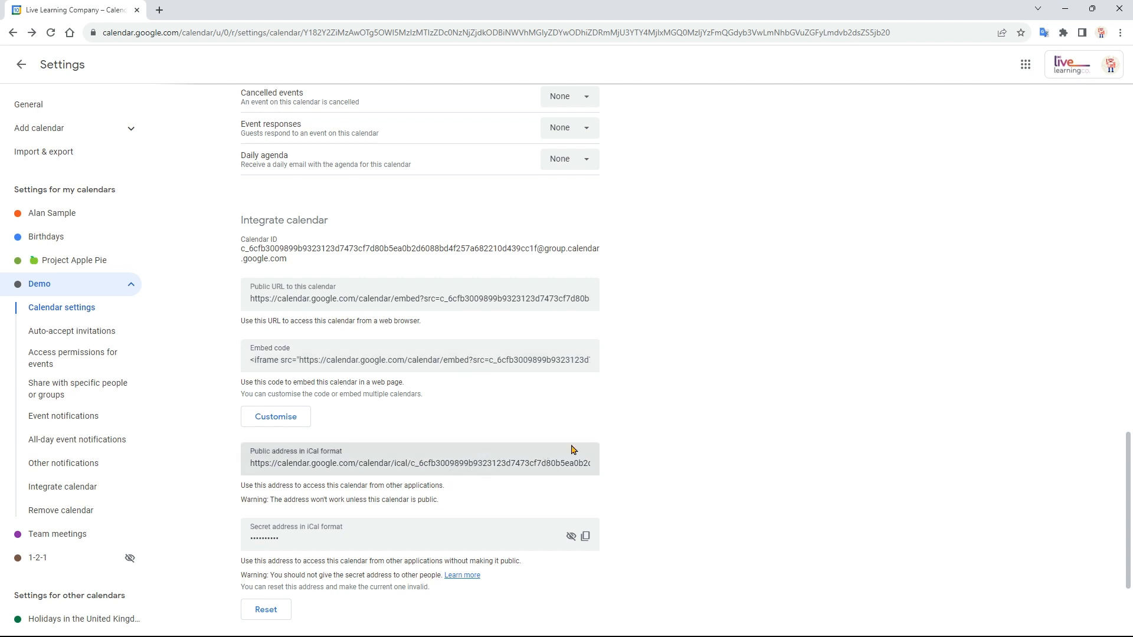
{"action": "scroll", "coordinate": [627, 437], "scroll_direction": "down", "scroll_amount": 3}
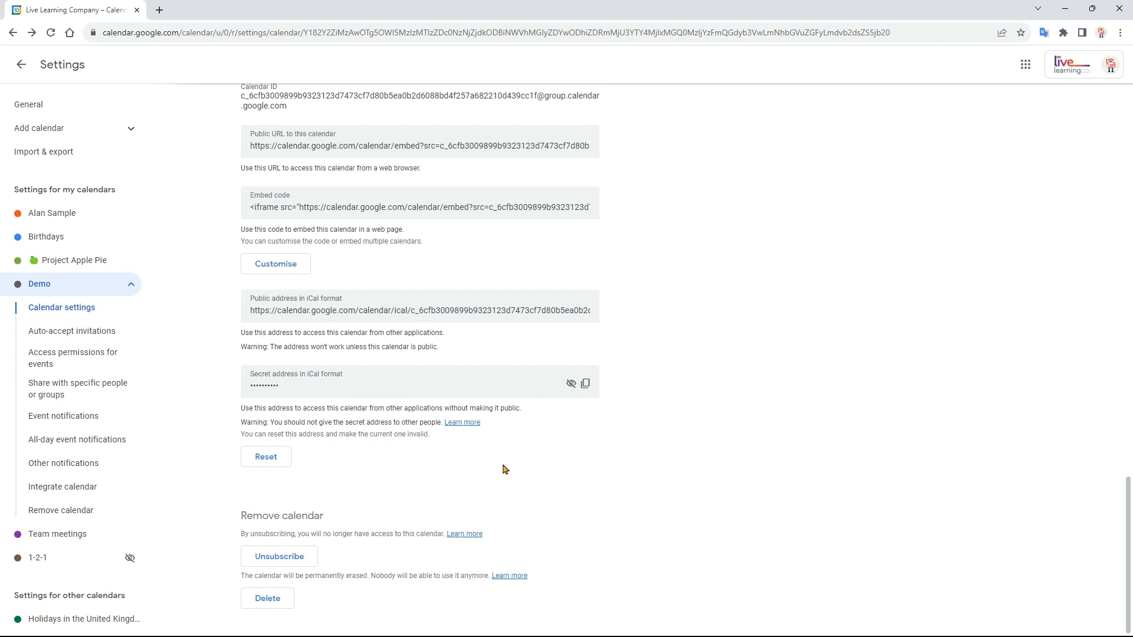
{"action": "left_click", "coordinate": [21, 69]}
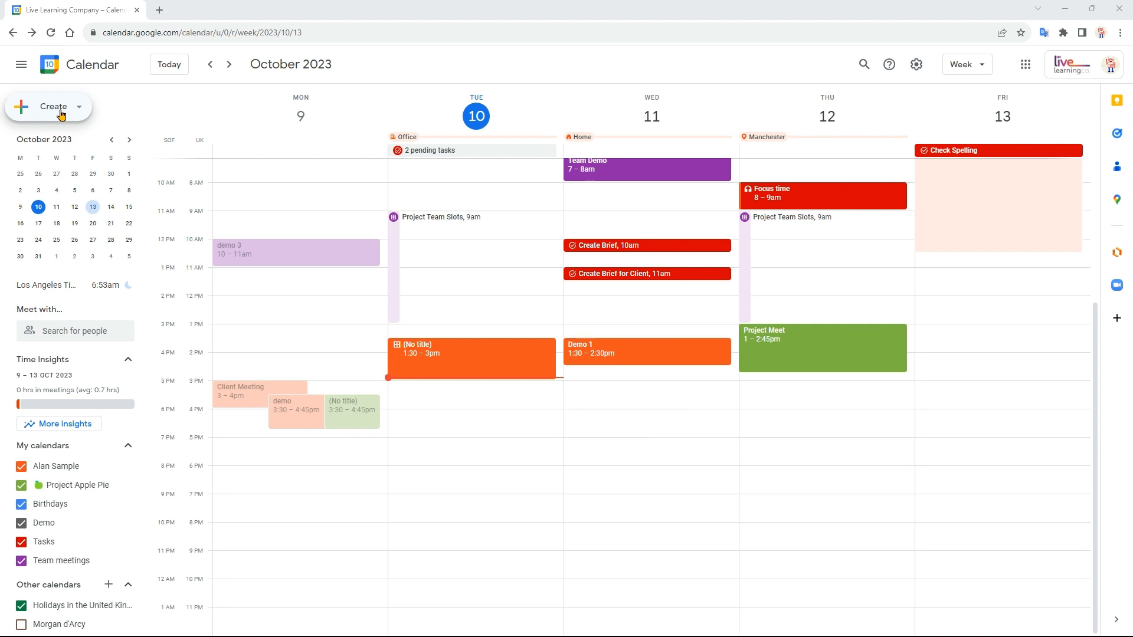
- Draft an event titled Demo on Wednesday 11 October, 4:30pm to 5:30pm, and assign it to the Demo calendar
{"action": "left_click", "coordinate": [638, 429]}
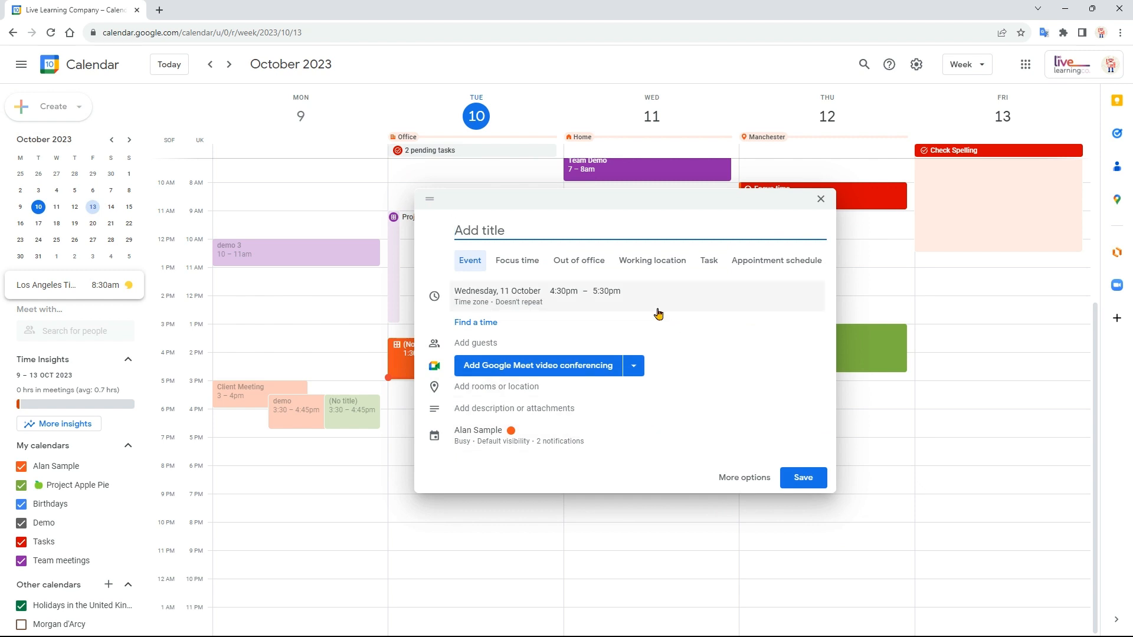
{"action": "type", "text": "Demo"}
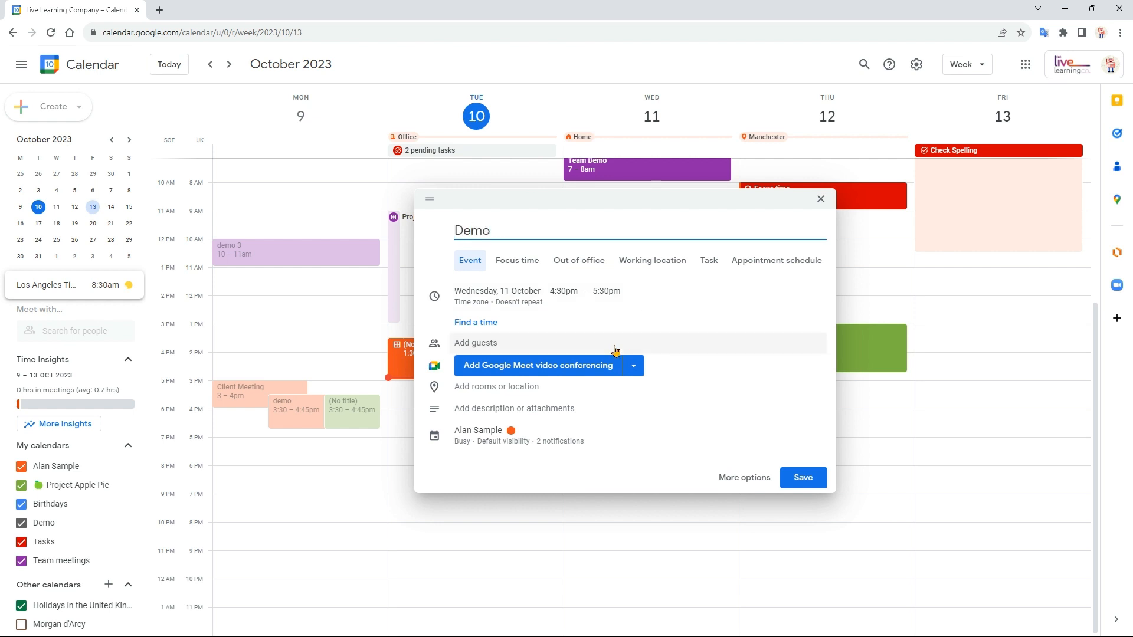
{"action": "left_click", "coordinate": [503, 438]}
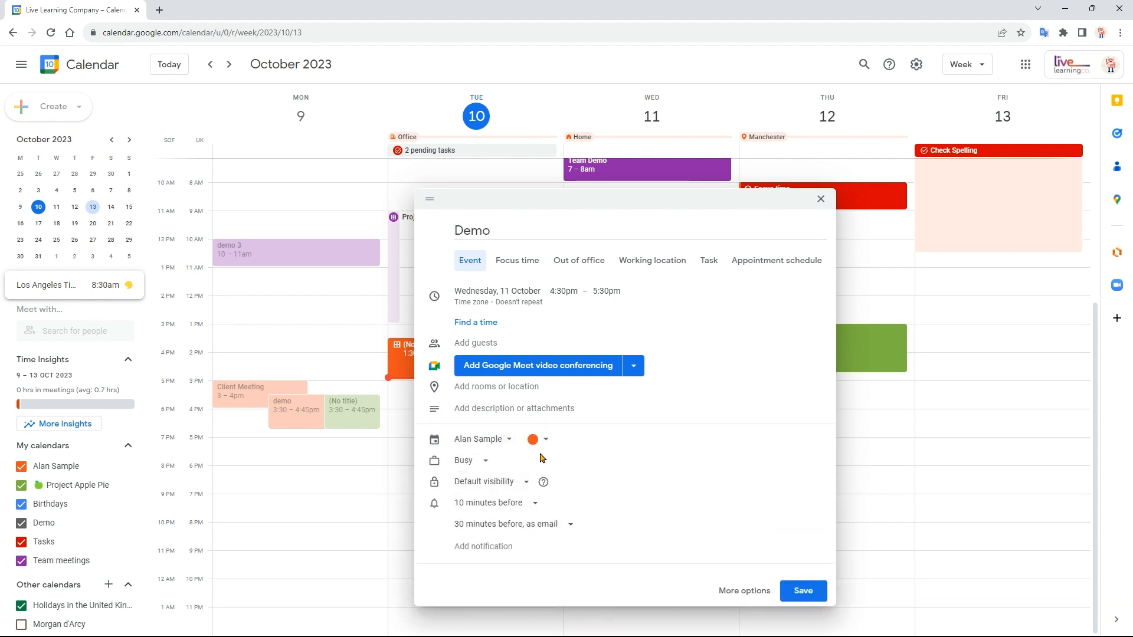
{"action": "left_click", "coordinate": [509, 444]}
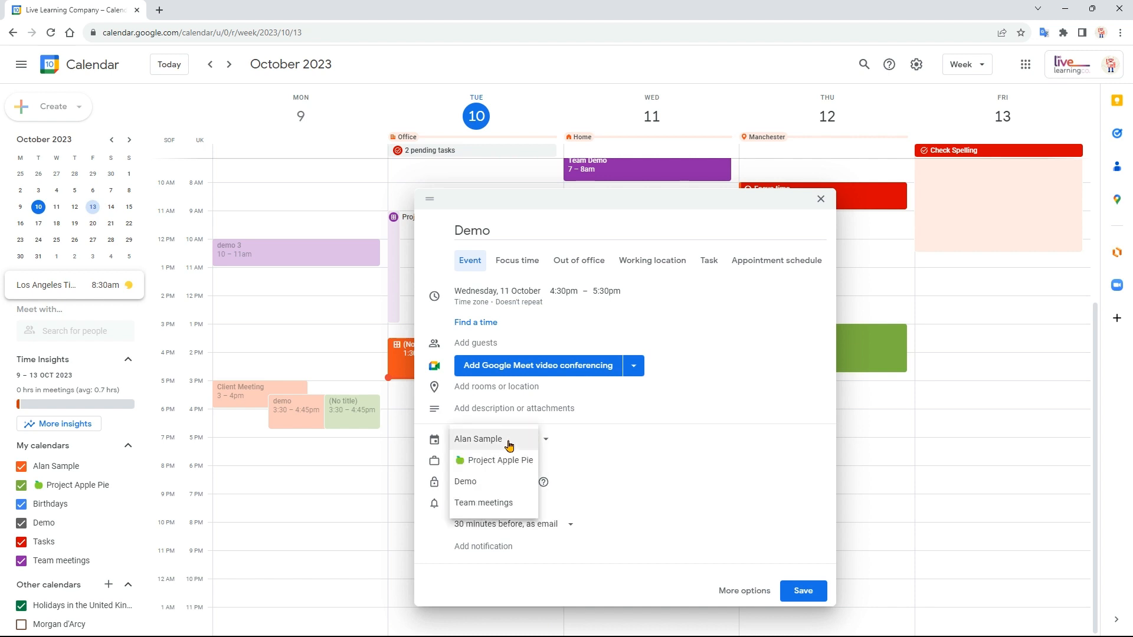
{"action": "left_click", "coordinate": [499, 482]}
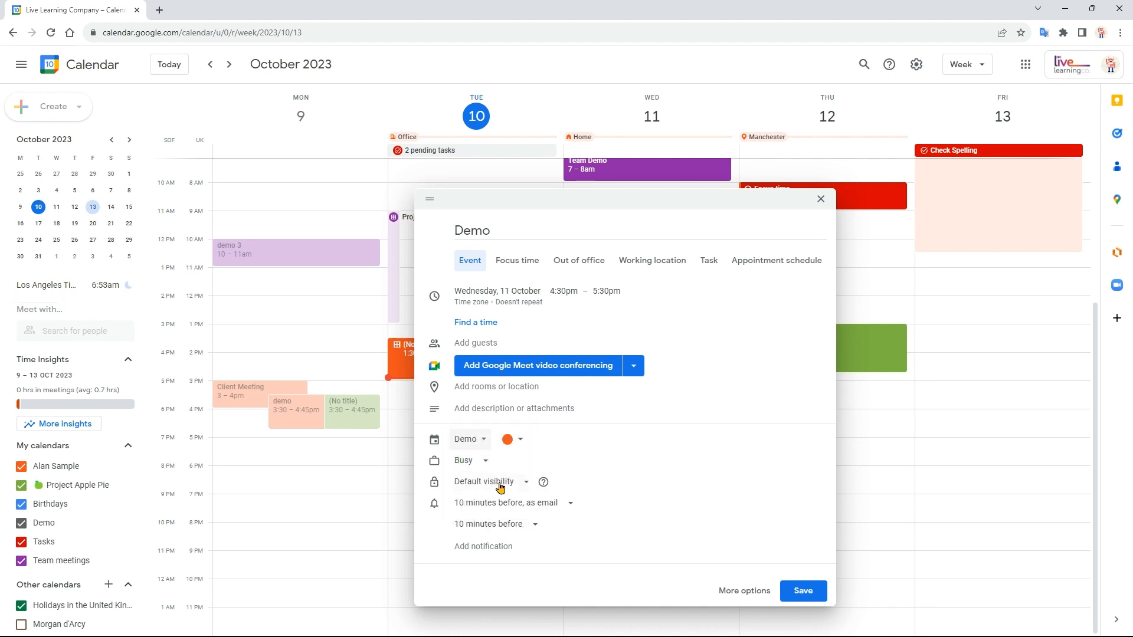
- Give the new Demo event a light purple-blue colour and save it
{"action": "left_click", "coordinate": [507, 448]}
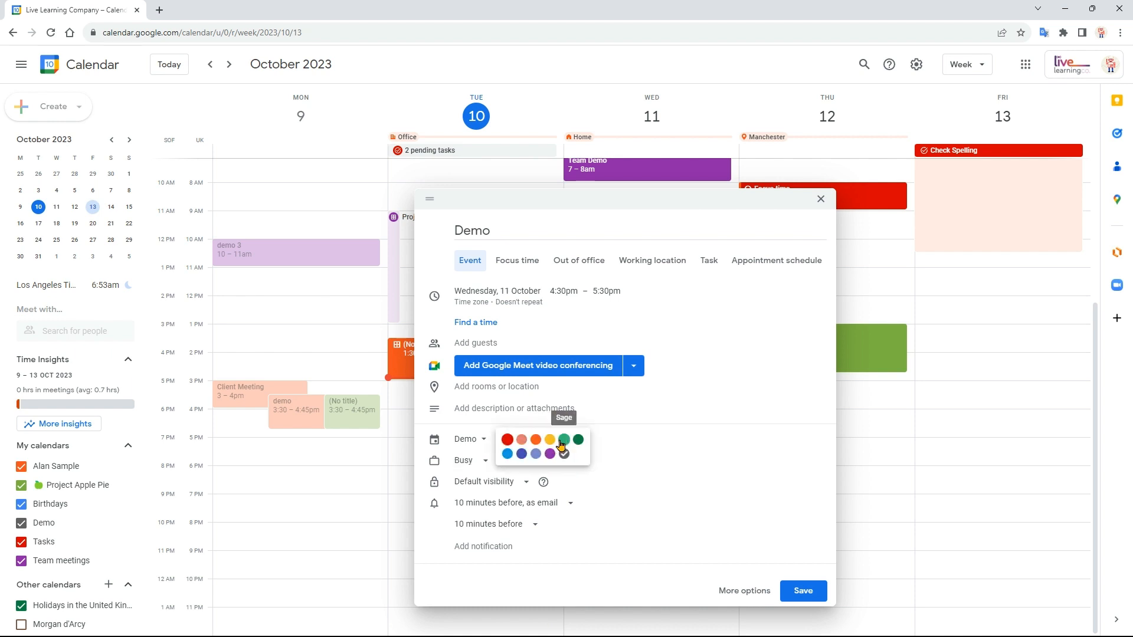
{"action": "left_click", "coordinate": [536, 454]}
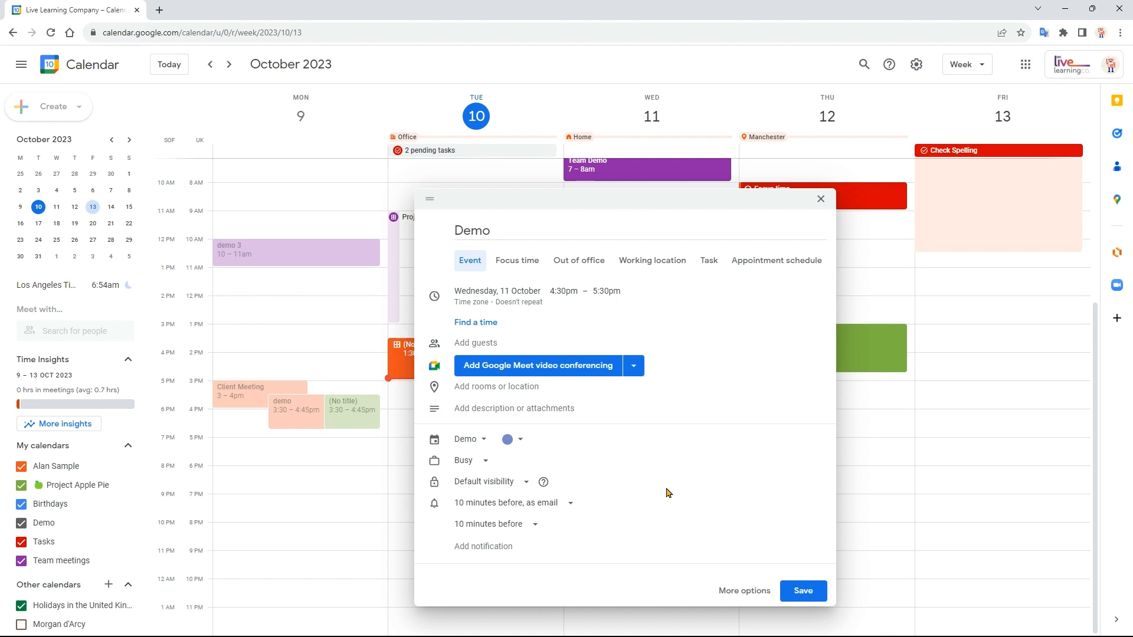
{"action": "left_click", "coordinate": [803, 592]}
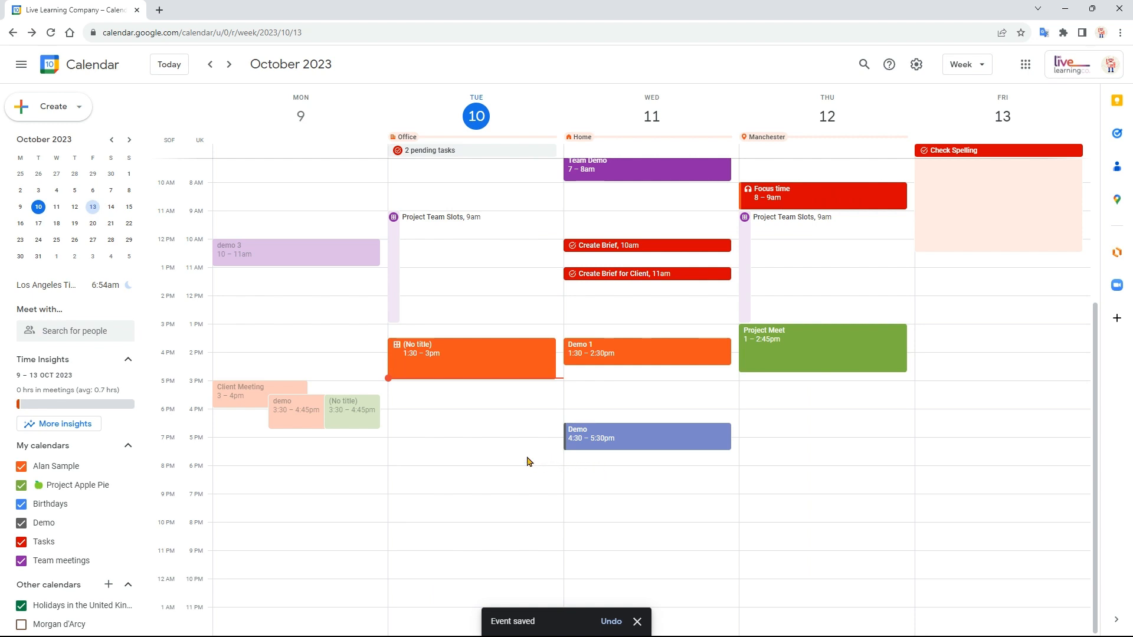
- Move the demo 3 event on Monday 9 October from Team meetings to the Demo calendar and save it
{"action": "left_click", "coordinate": [325, 254]}
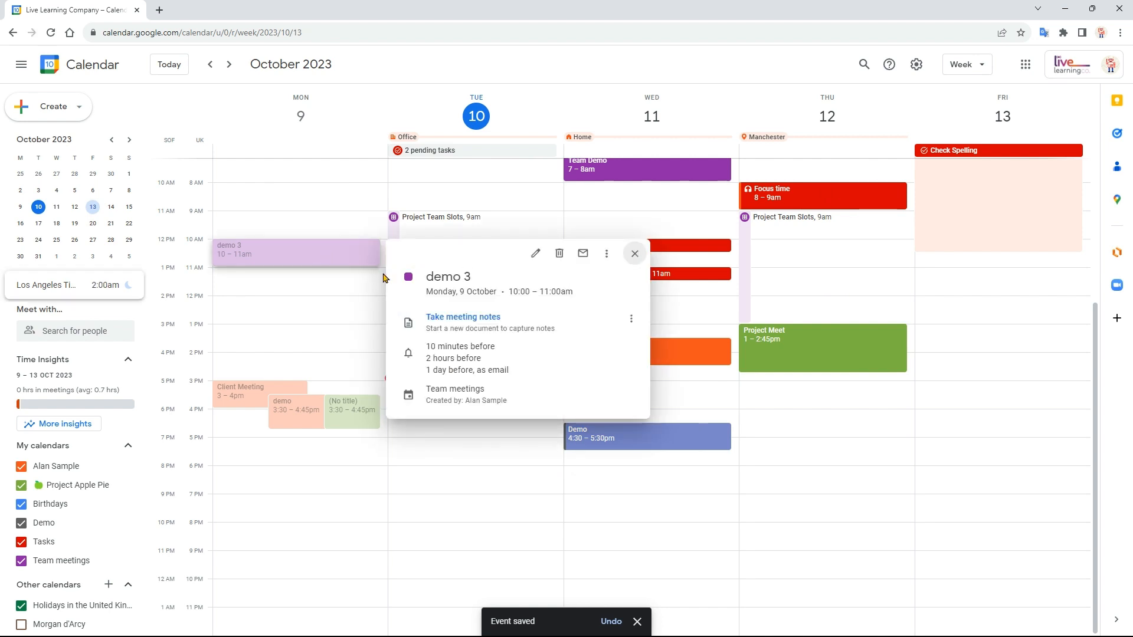
{"action": "left_click", "coordinate": [537, 257]}
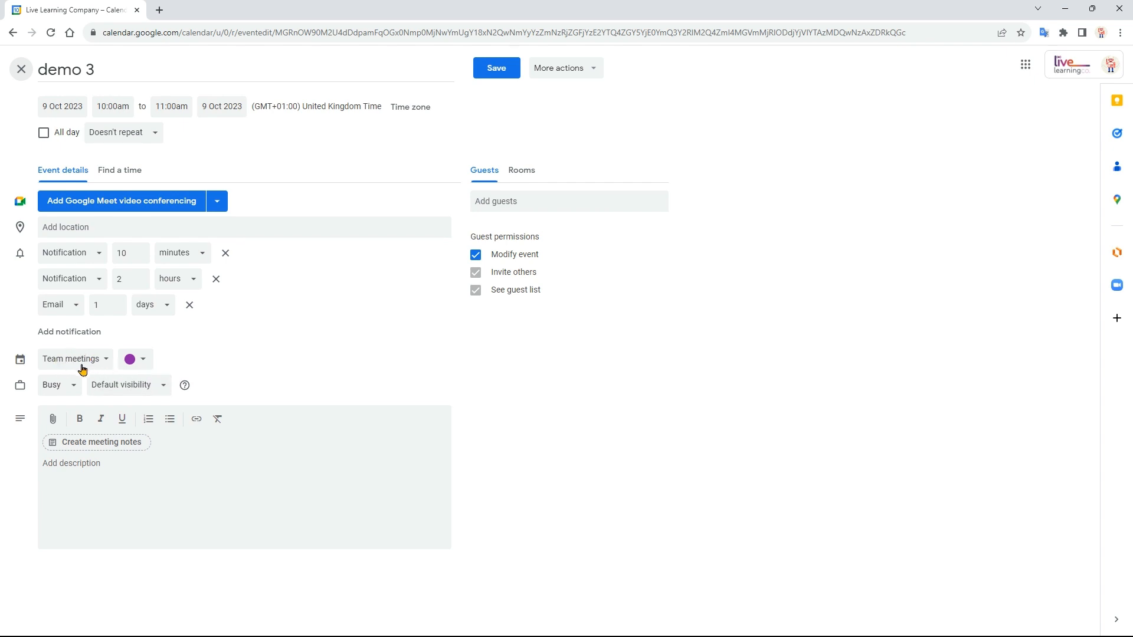
{"action": "left_click", "coordinate": [87, 362]}
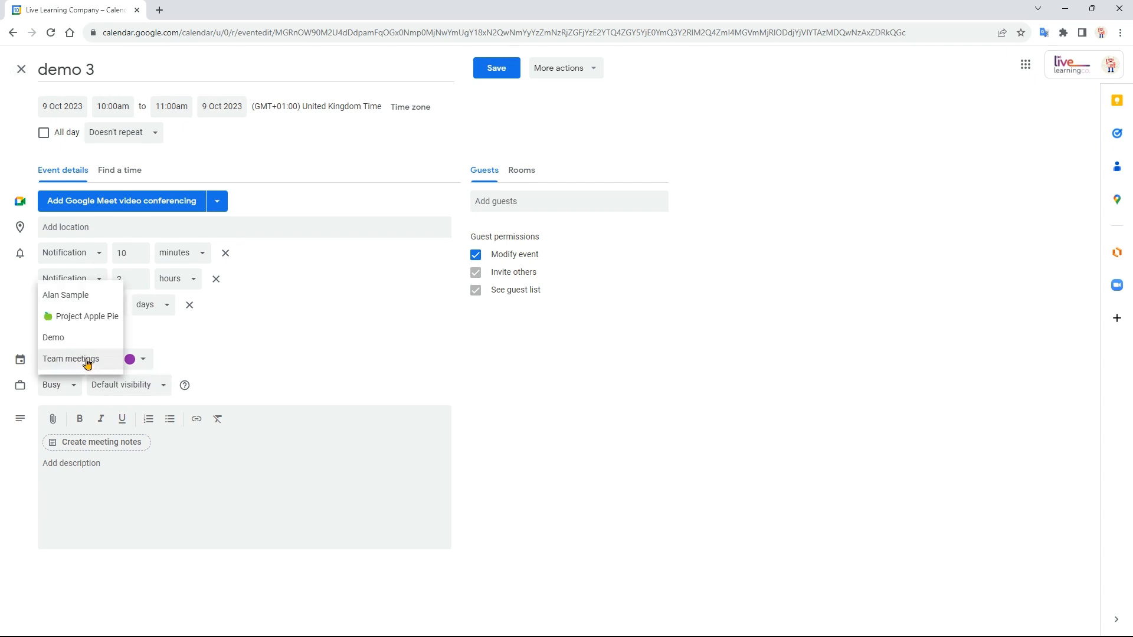
{"action": "left_click", "coordinate": [90, 338]}
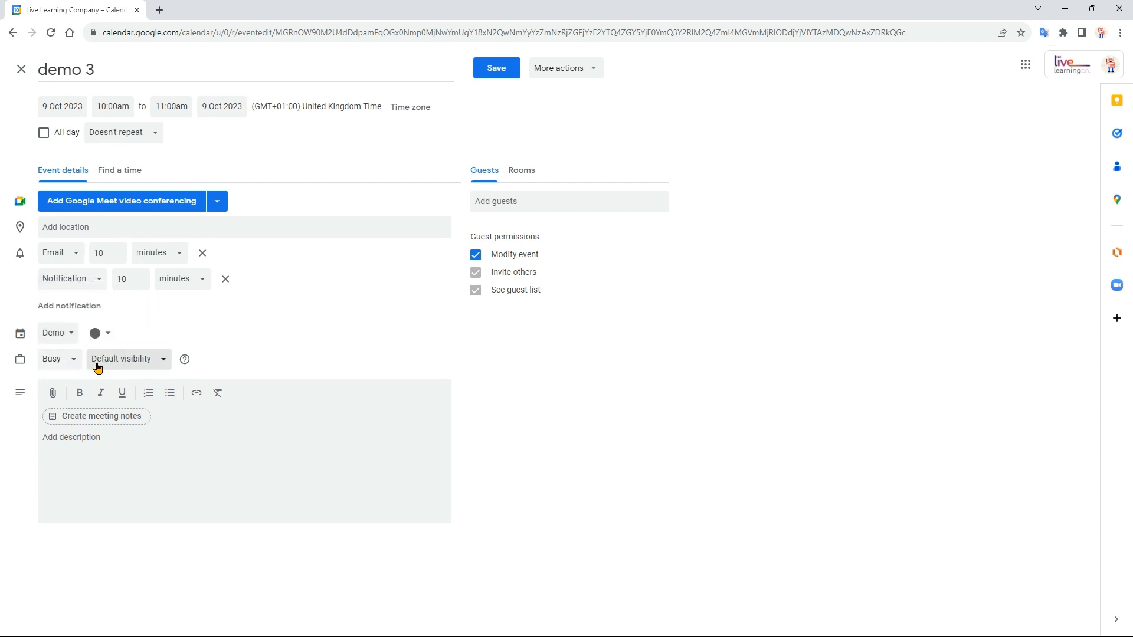
{"action": "left_click", "coordinate": [496, 68]}
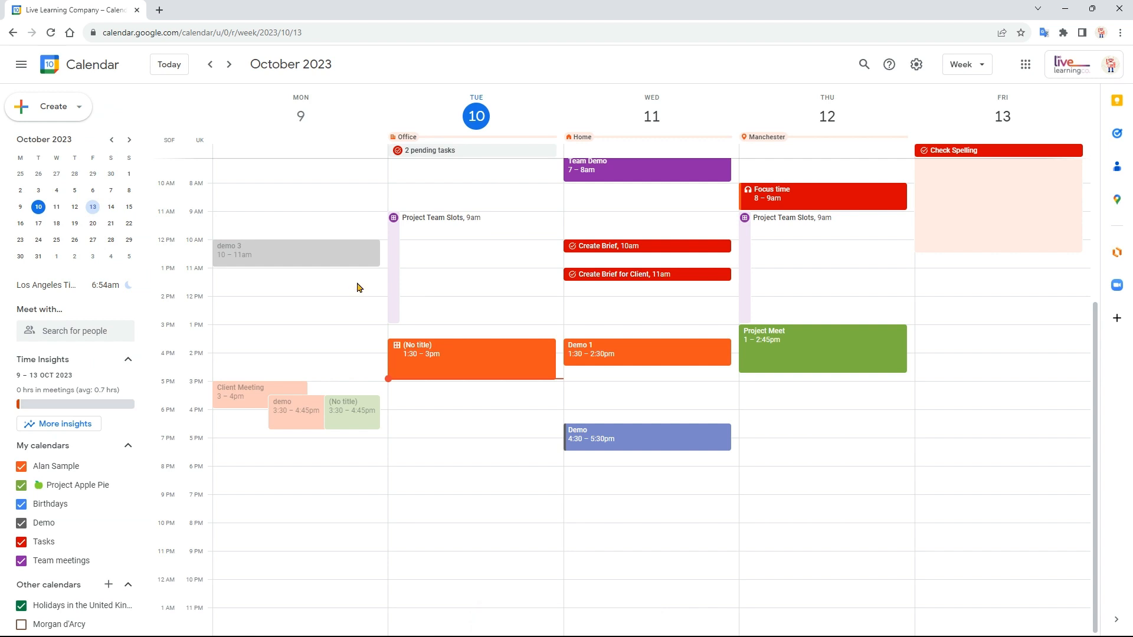
- Hide the Tasks, Demo, Birthdays, Project Apple Pie and personal calendars, and switch the Demo calendar back on
{"action": "left_click", "coordinate": [21, 541]}
{"action": "left_click", "coordinate": [21, 523]}
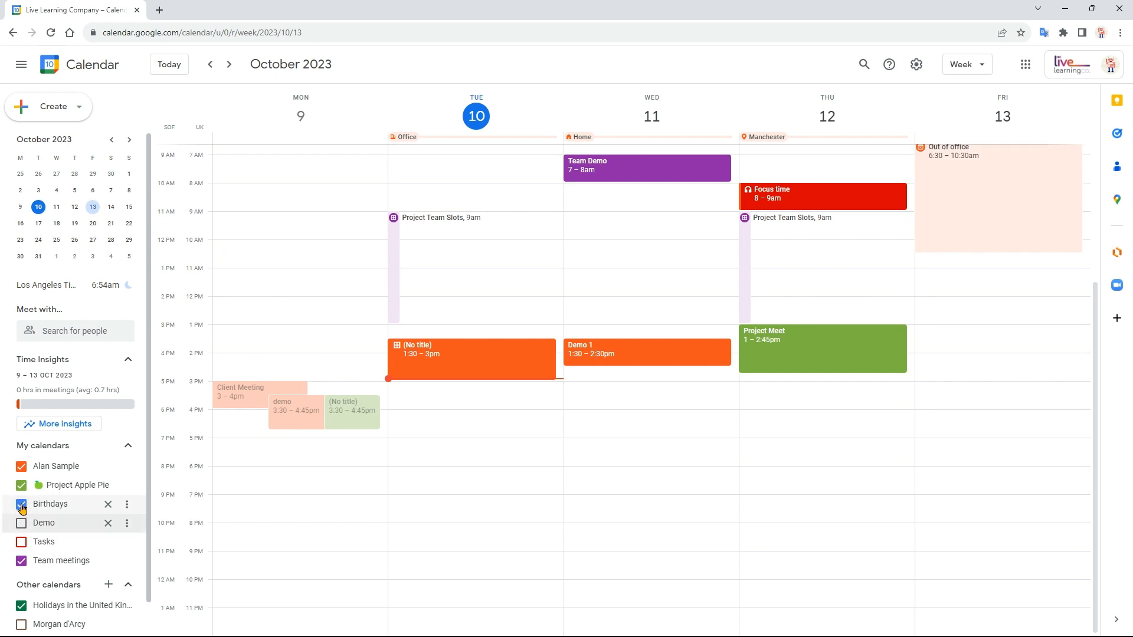
{"action": "left_click", "coordinate": [22, 485]}
{"action": "left_click", "coordinate": [22, 467]}
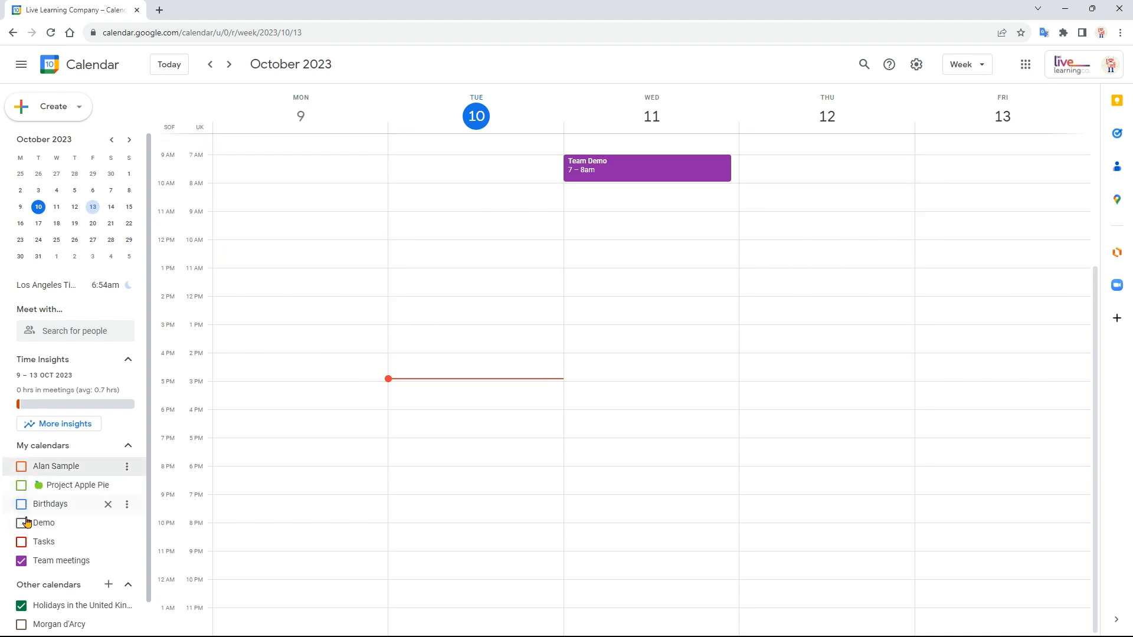
{"action": "left_click", "coordinate": [22, 523]}
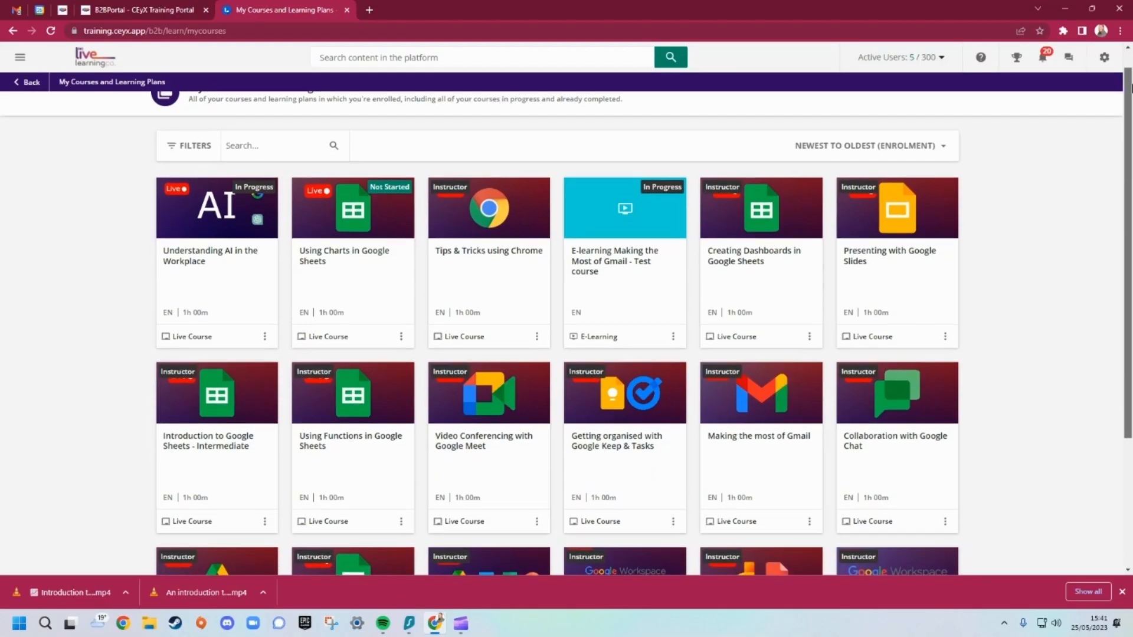
{"action": "scroll", "coordinate": [1131, 193], "scroll_direction": "down", "scroll_amount": 3}
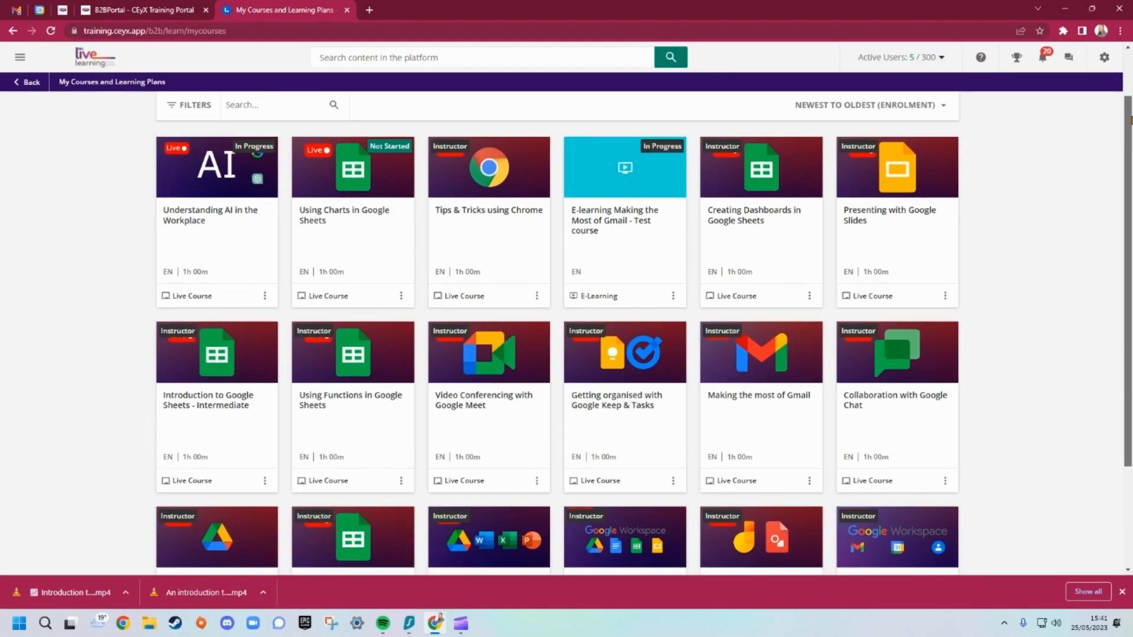
{"action": "left_click_drag", "start_coordinate": [1131, 194], "coordinate": [1131, 288]}
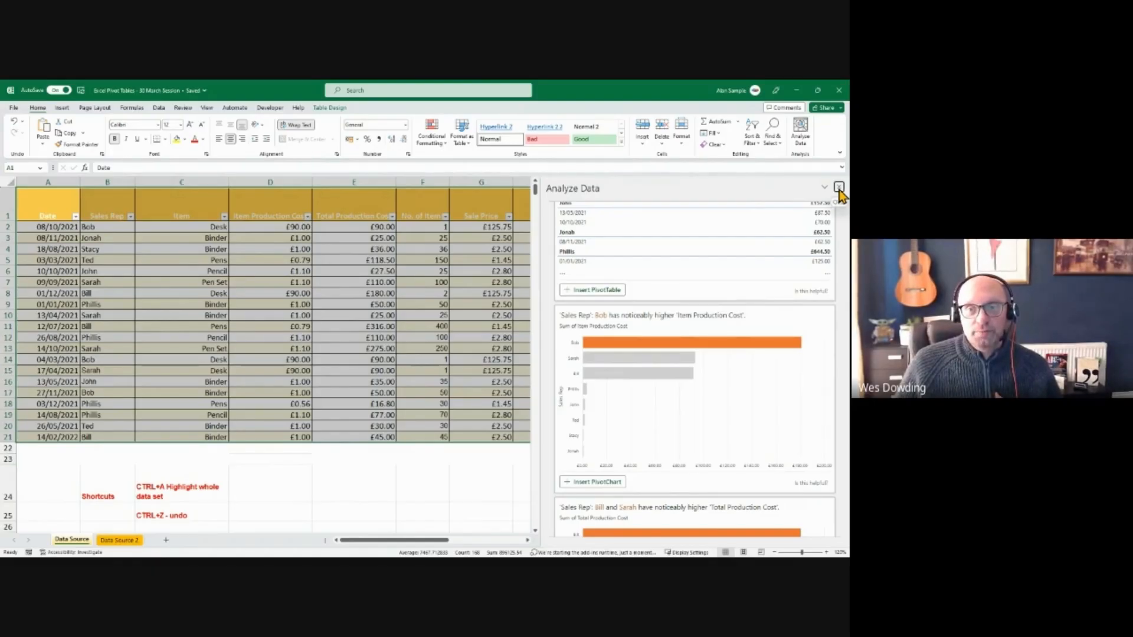
{"action": "left_click", "coordinate": [839, 187]}
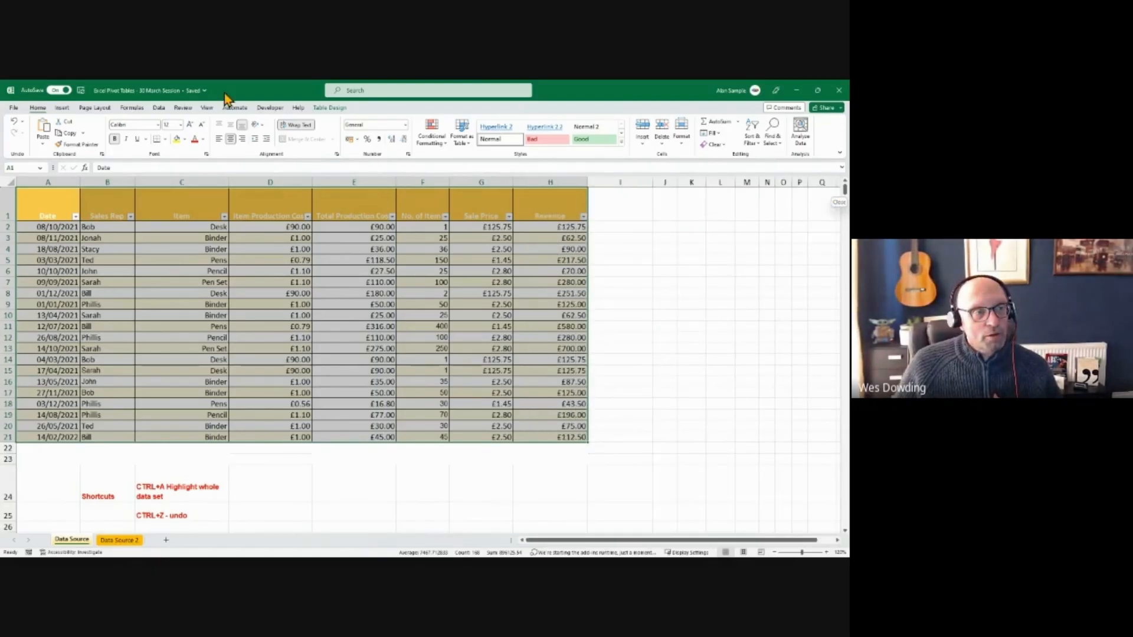